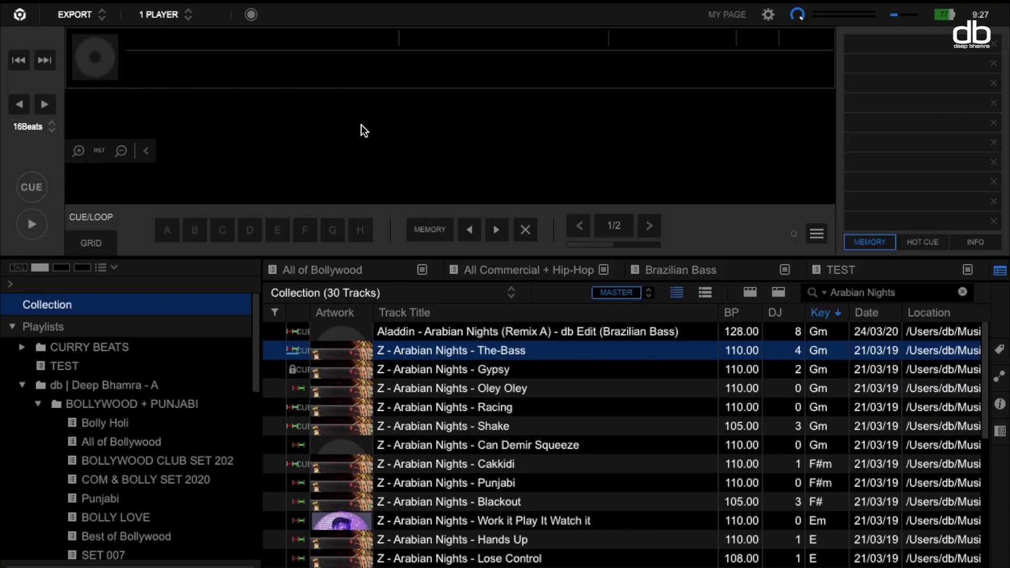
# - Switch rekordbox from EXPORT to PERFORMANCE mode to show two decks
pyautogui.click(84, 16)
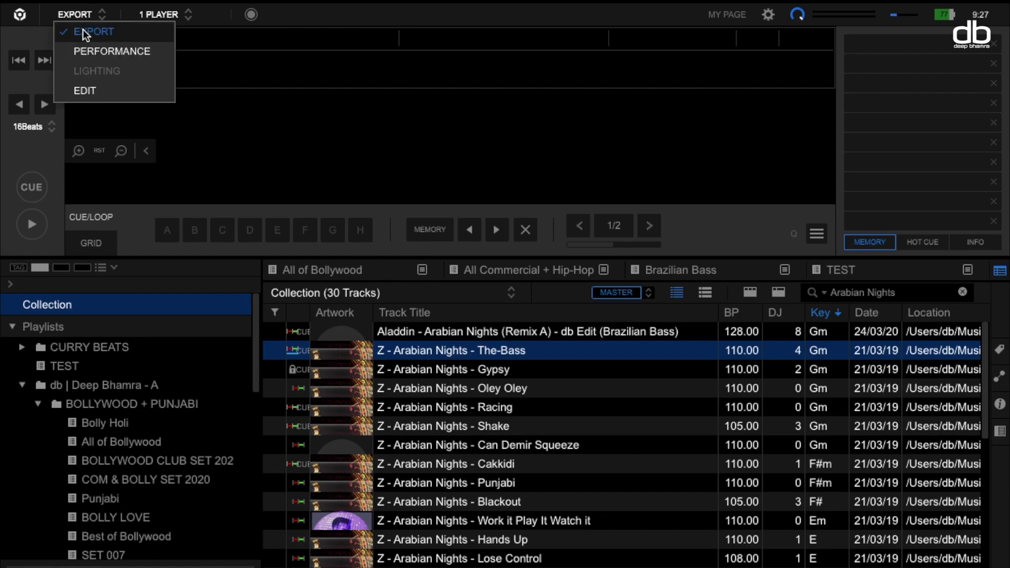
pyautogui.click(95, 49)
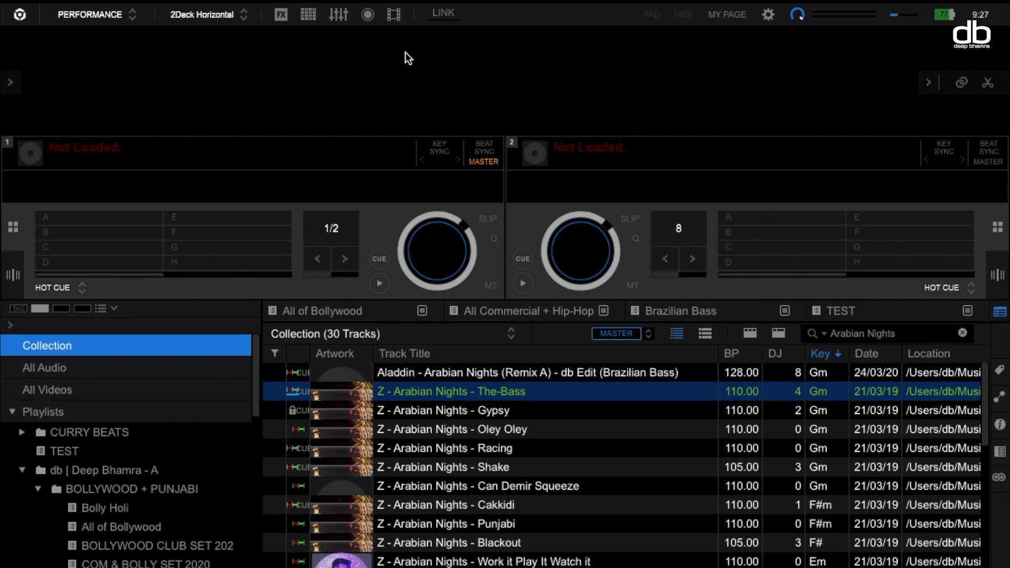
pyautogui.click(768, 15)
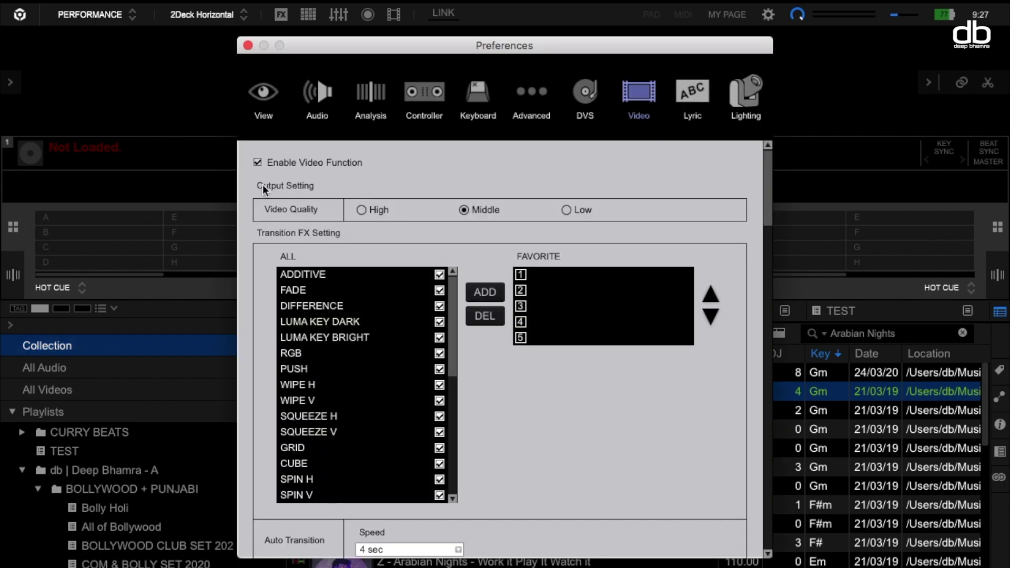
pyautogui.click(257, 162)
pyautogui.click(247, 46)
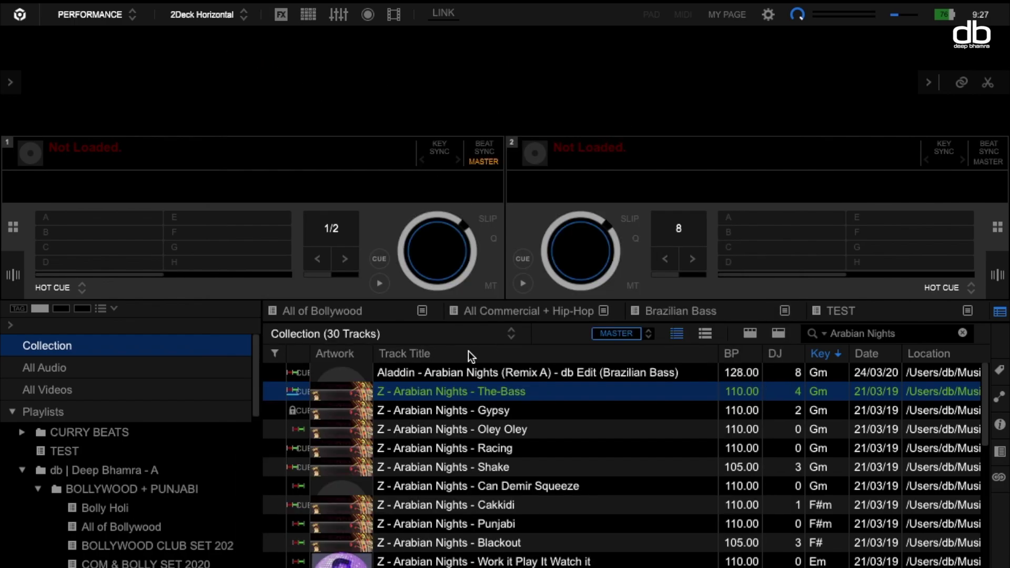
# - Show the video panel and load Arabian Nights - Racing onto deck 1
pyautogui.click(394, 15)
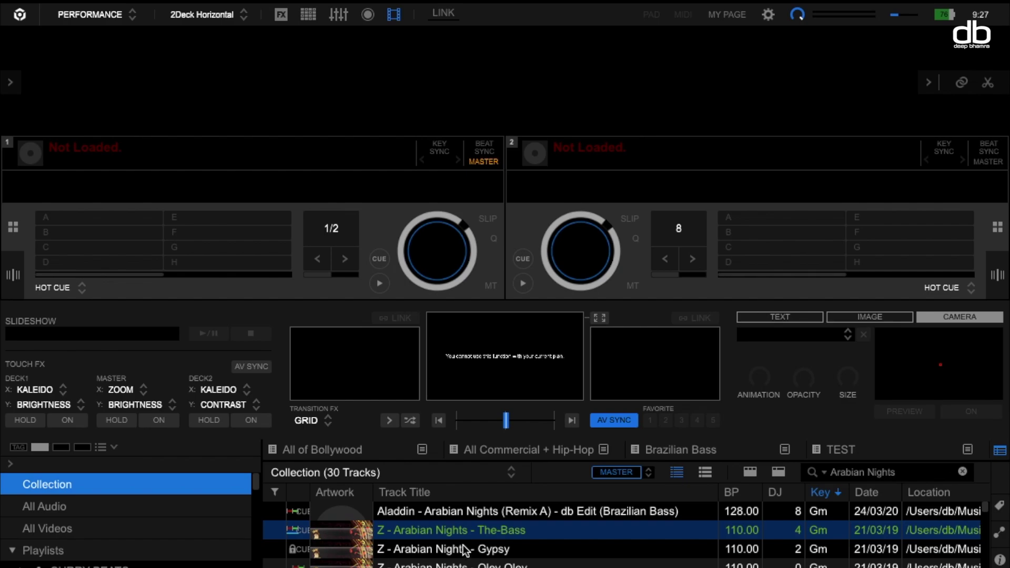
pyautogui.scroll(-3, 481, 540)
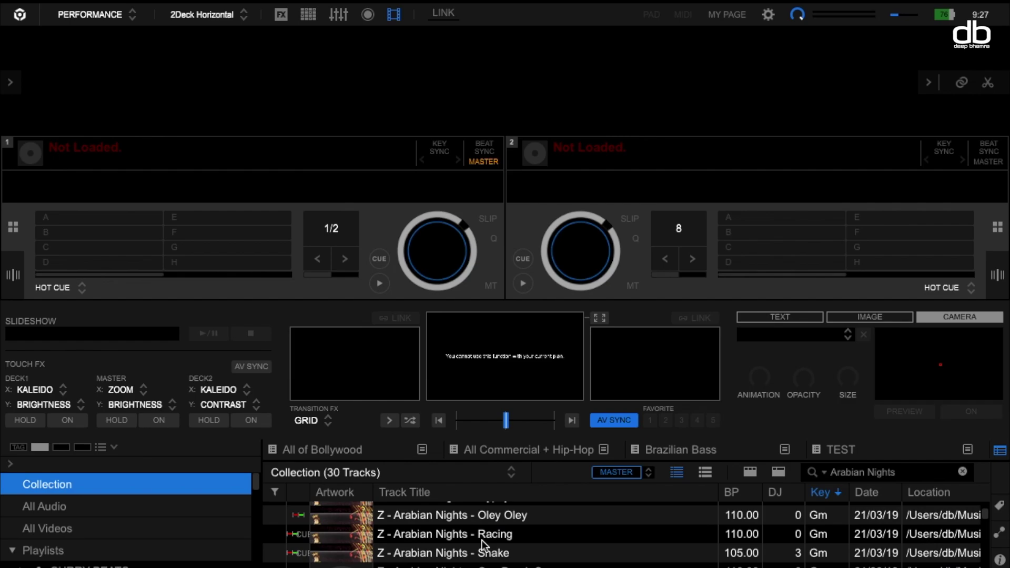
pyautogui.moveTo(482, 540); pyautogui.dragTo(282, 279)
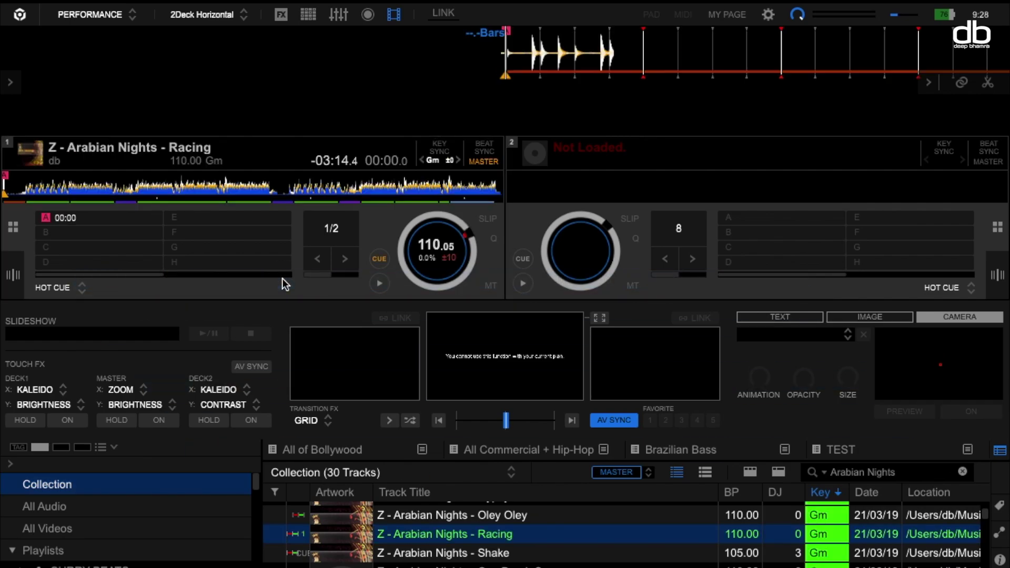
# - Play Racing briefly, cue it back to the start, and reveal the desktop
pyautogui.click(379, 285)
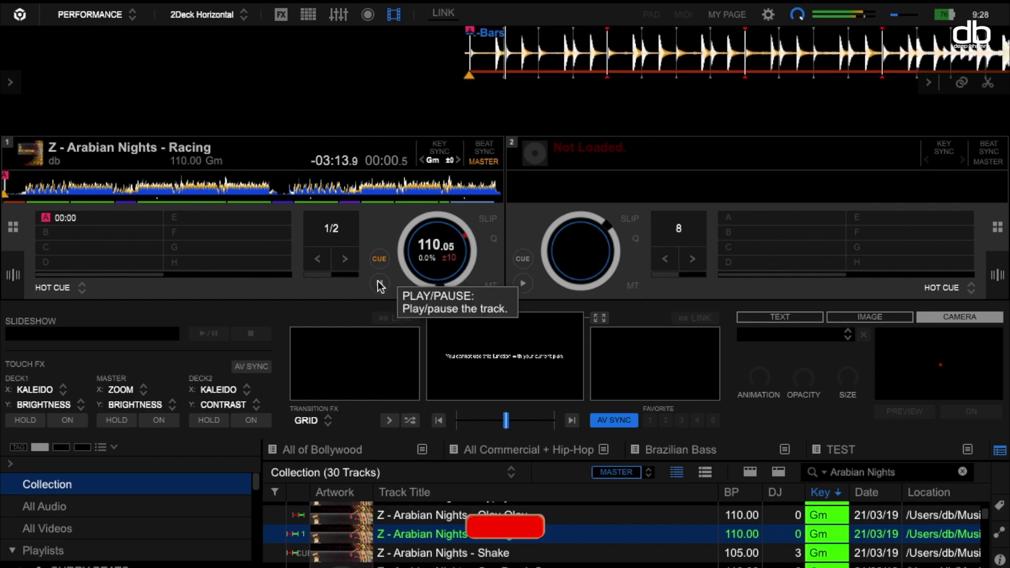
pyautogui.press('XF86AudioRaiseVolume')
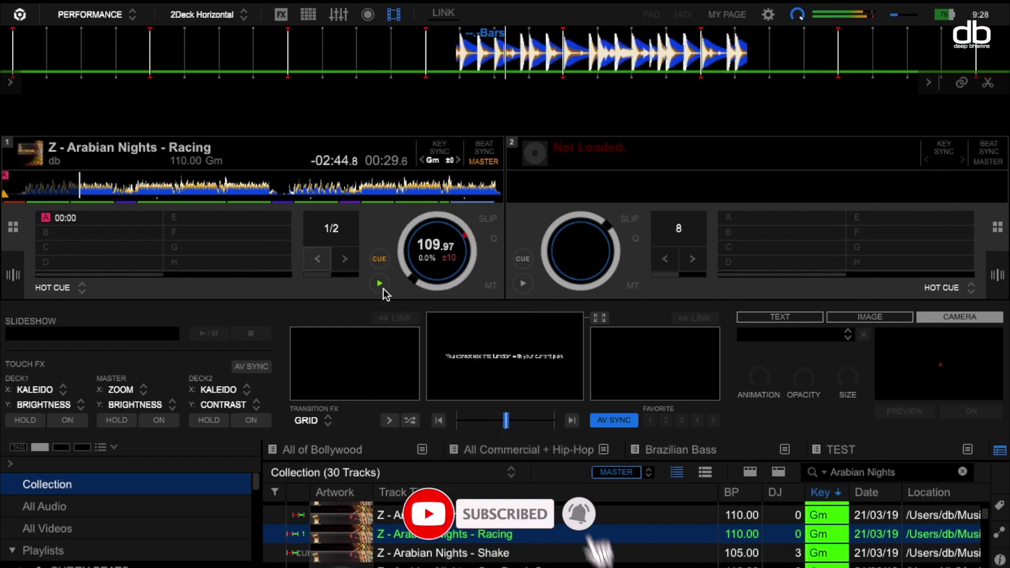
pyautogui.click(381, 259)
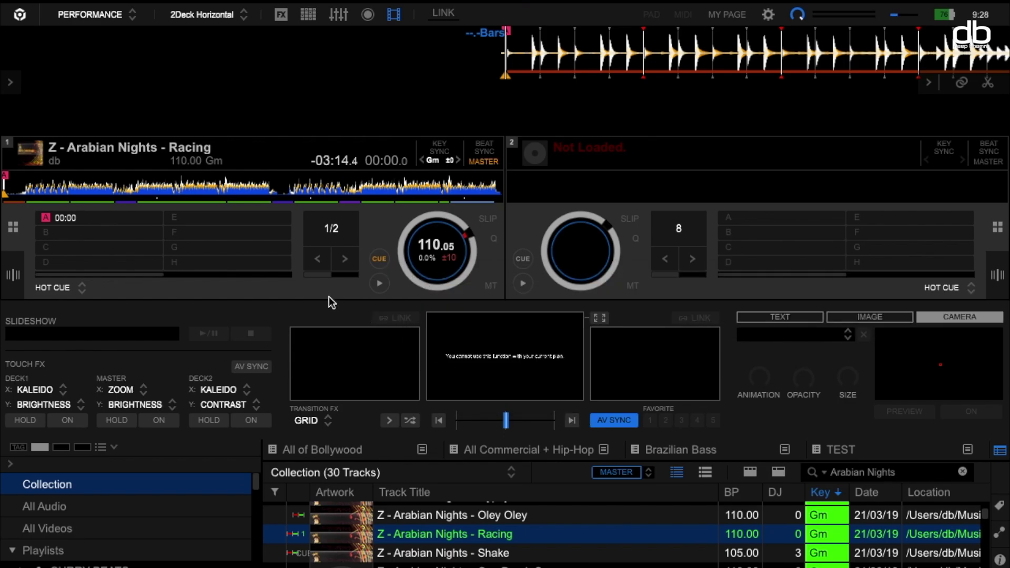
pyautogui.press('F11')
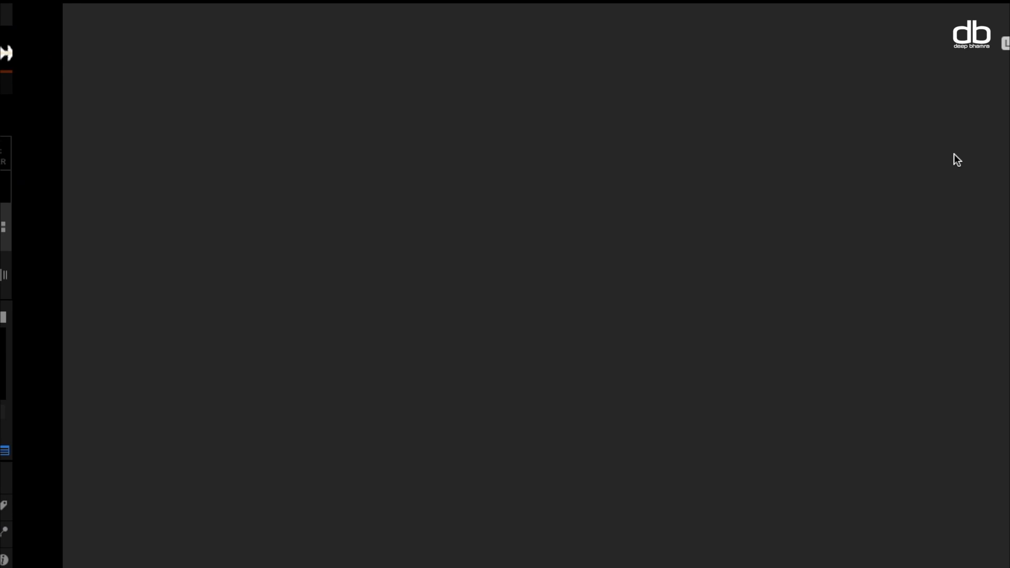
# - Drag LED BG.mp4 from the desktop onto the Video Deck 1 preview
pyautogui.click(967, 52)
pyautogui.moveTo(968, 53); pyautogui.dragTo(361, 366)
pyautogui.press('F11')
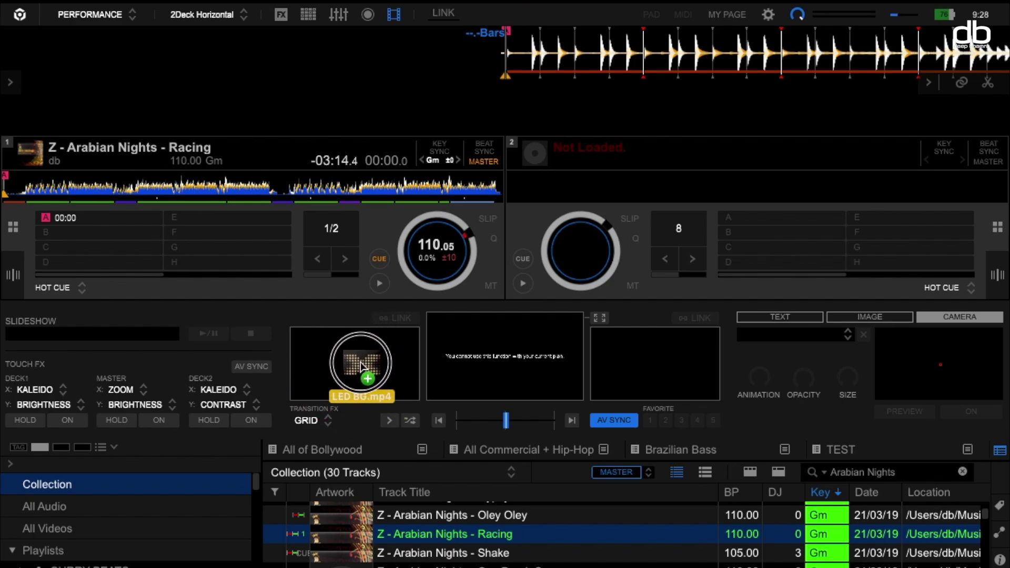
pyautogui.moveTo(359, 363); pyautogui.dragTo(360, 362)
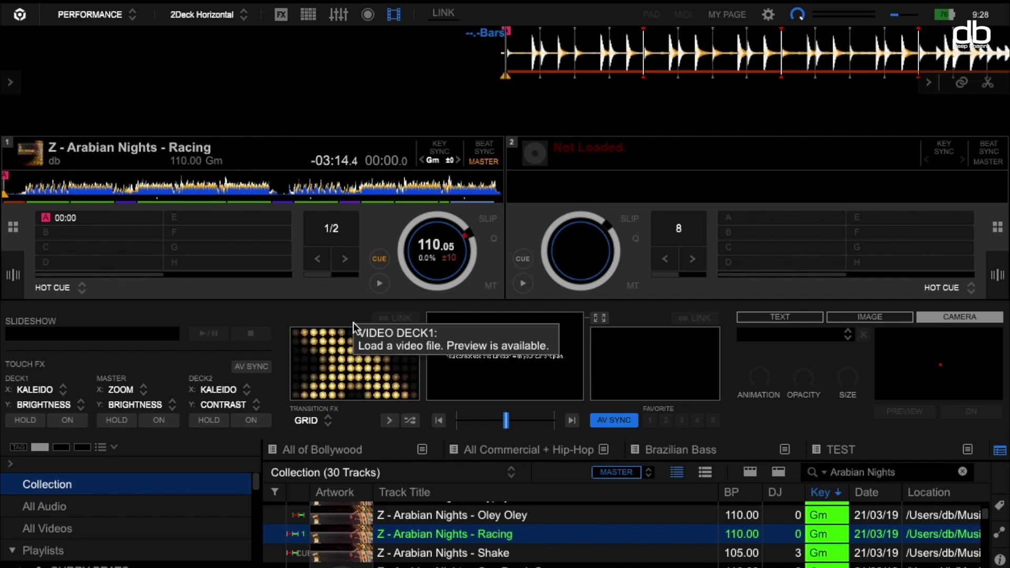
# - Play Racing with its video, jump ahead, cue back, and reload Racing onto deck 1
pyautogui.click(382, 286)
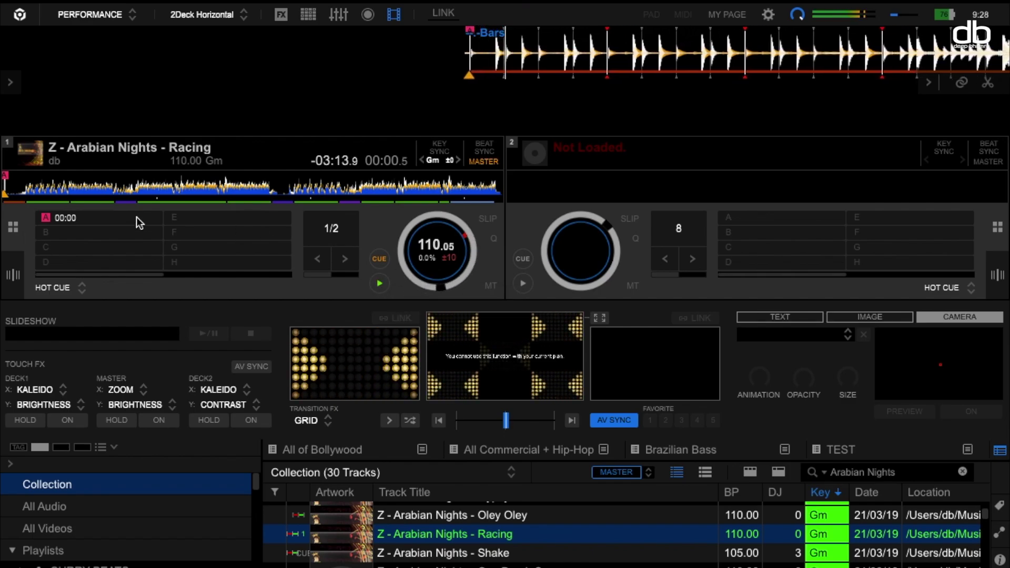
pyautogui.click(76, 186)
pyautogui.click(379, 260)
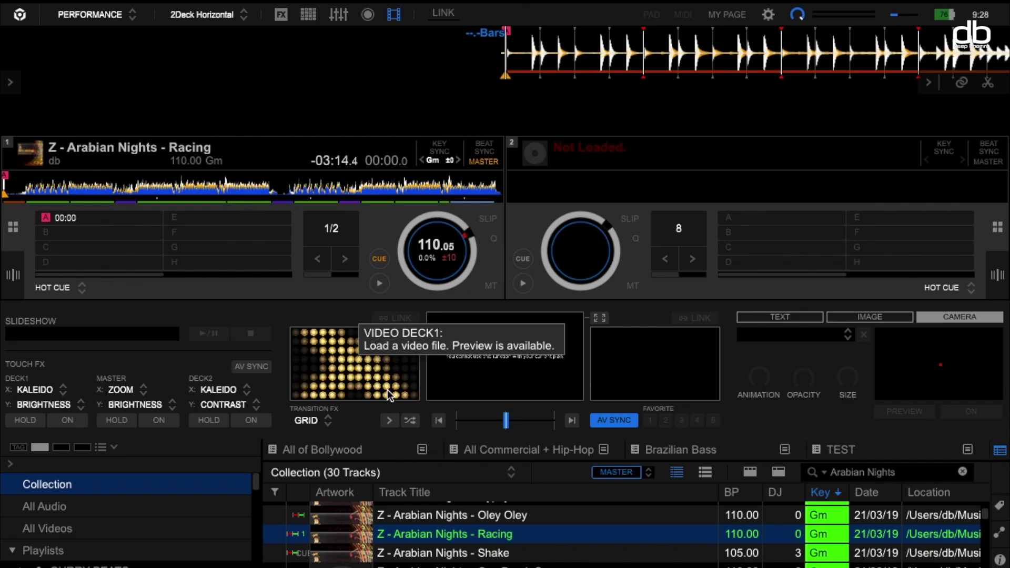
pyautogui.moveTo(484, 535); pyautogui.dragTo(319, 246)
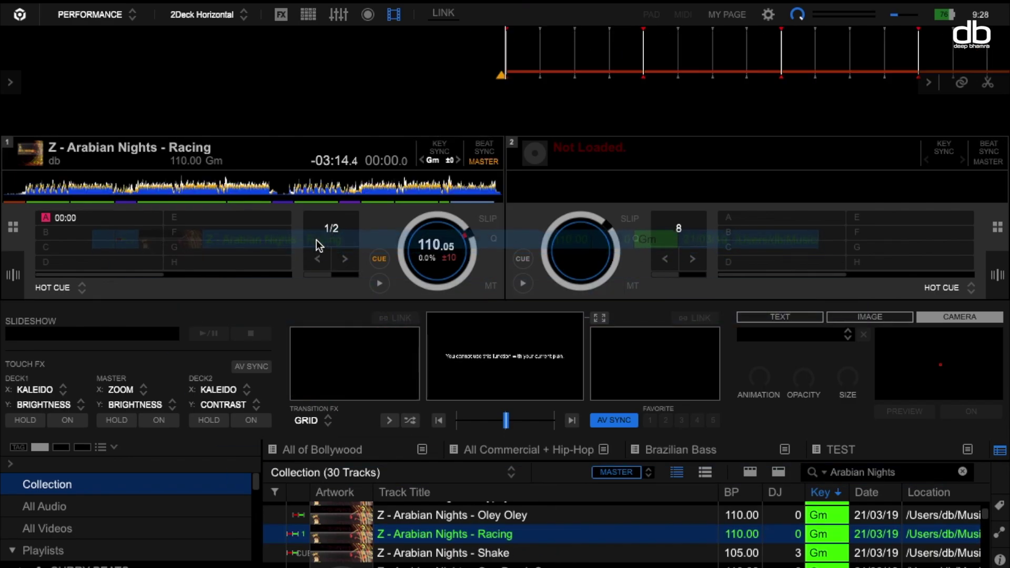
# - Fetch LED BG.mp4 from the desktop and drop it onto video deck 1
pyautogui.press('F11')
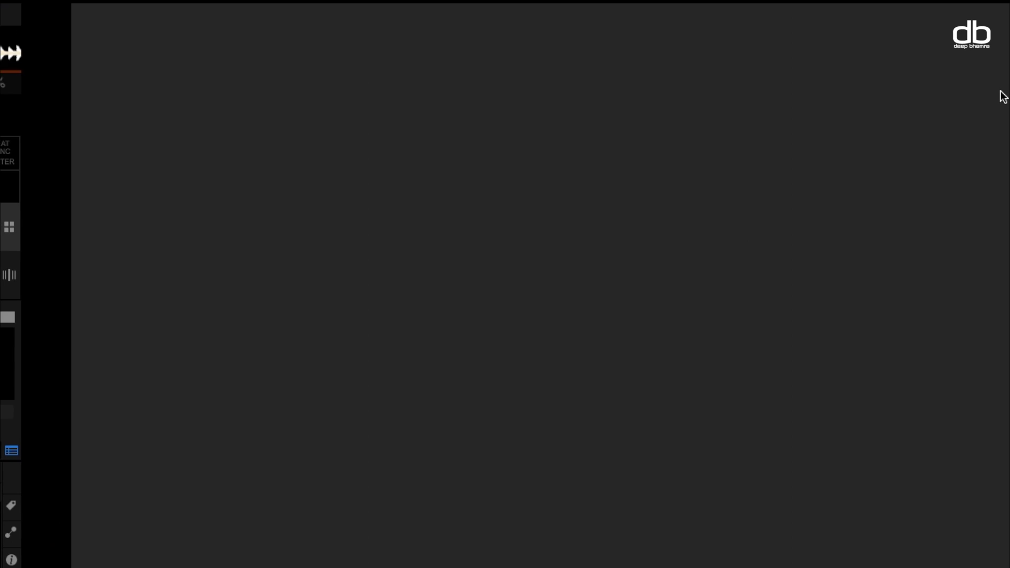
pyautogui.moveTo(957, 18); pyautogui.dragTo(341, 363)
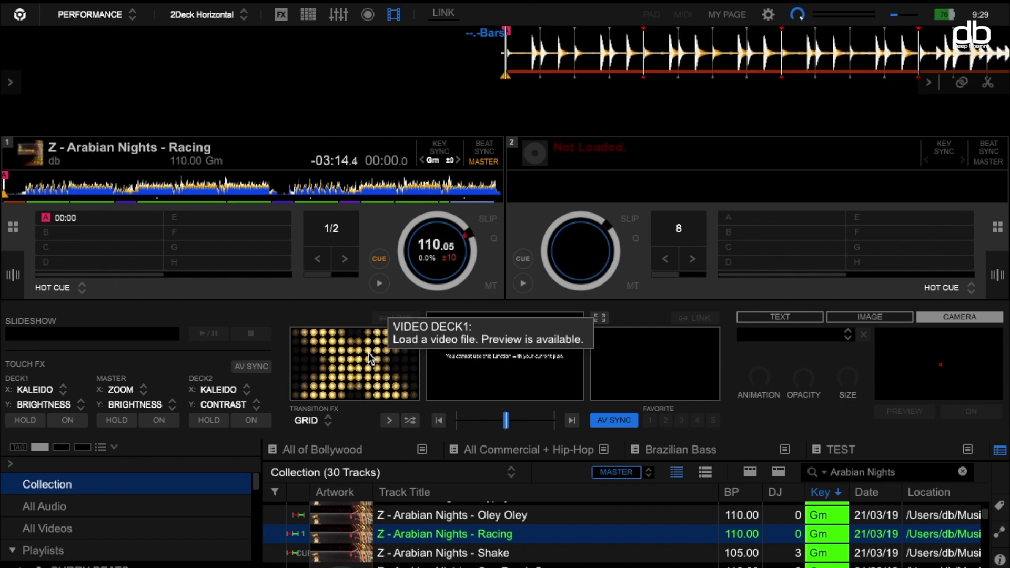
pyautogui.hotkey('ctrl', 'Right')
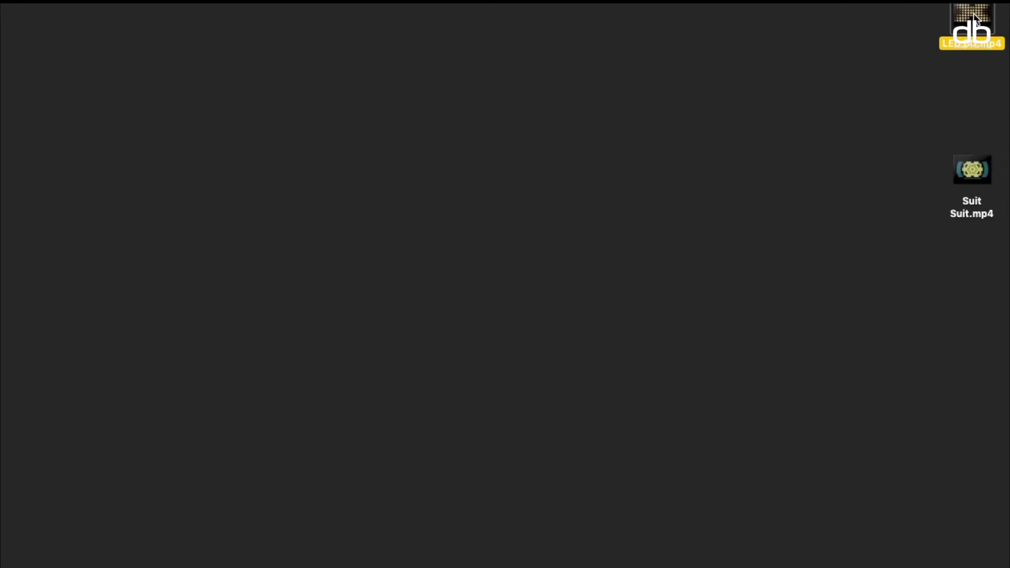
pyautogui.hotkey('ctrl', 'Left')
pyautogui.moveTo(949, 36); pyautogui.dragTo(354, 363)
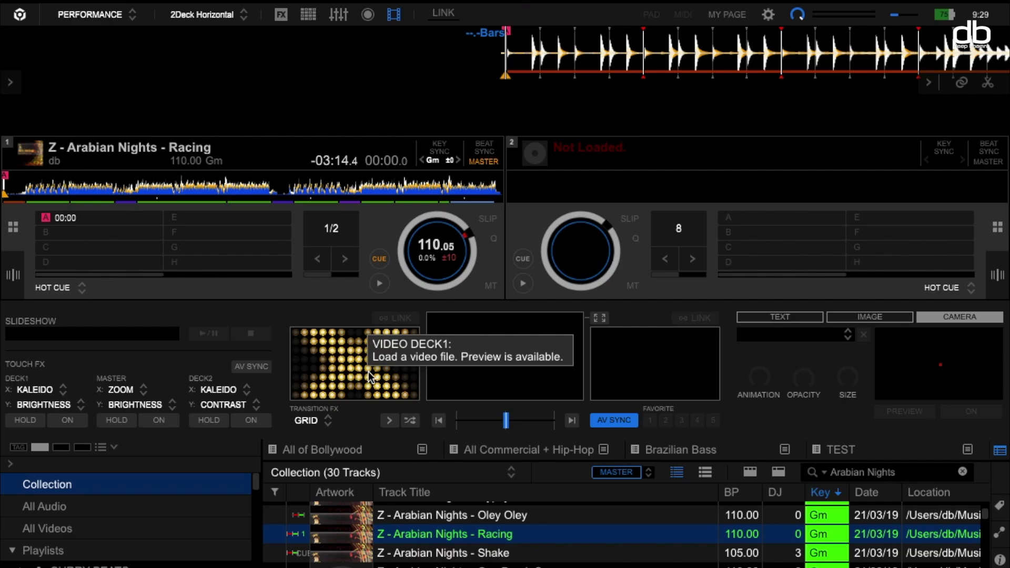
# - Press LINK for the deck 1 video and bring LED BG.mp4 into rekordbox again
pyautogui.click(394, 318)
pyautogui.hotkey('ctrl', 'Right')
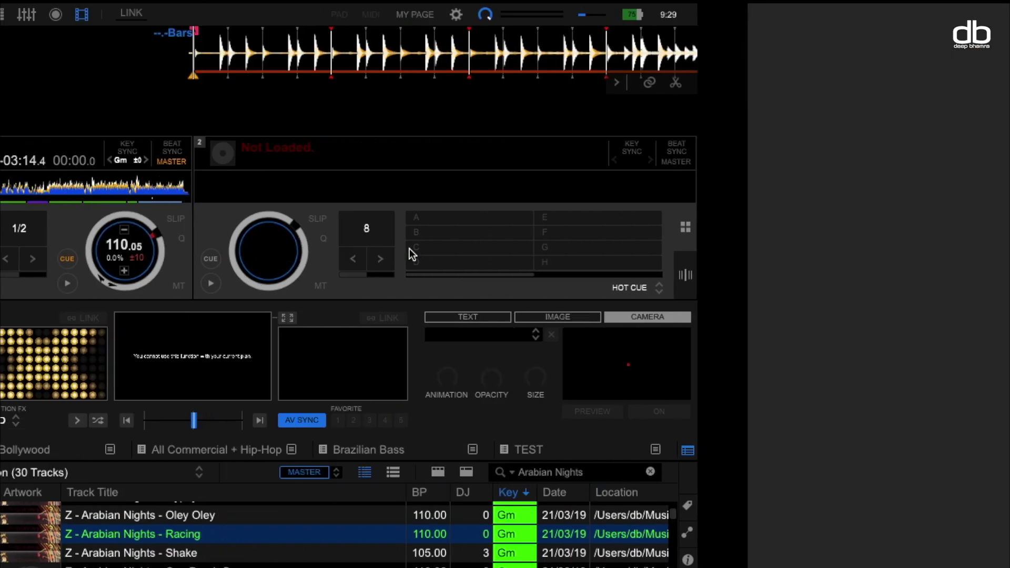
pyautogui.click(849, 248)
pyautogui.moveTo(973, 25); pyautogui.dragTo(63, 487)
pyautogui.hotkey('ctrl', 'Left')
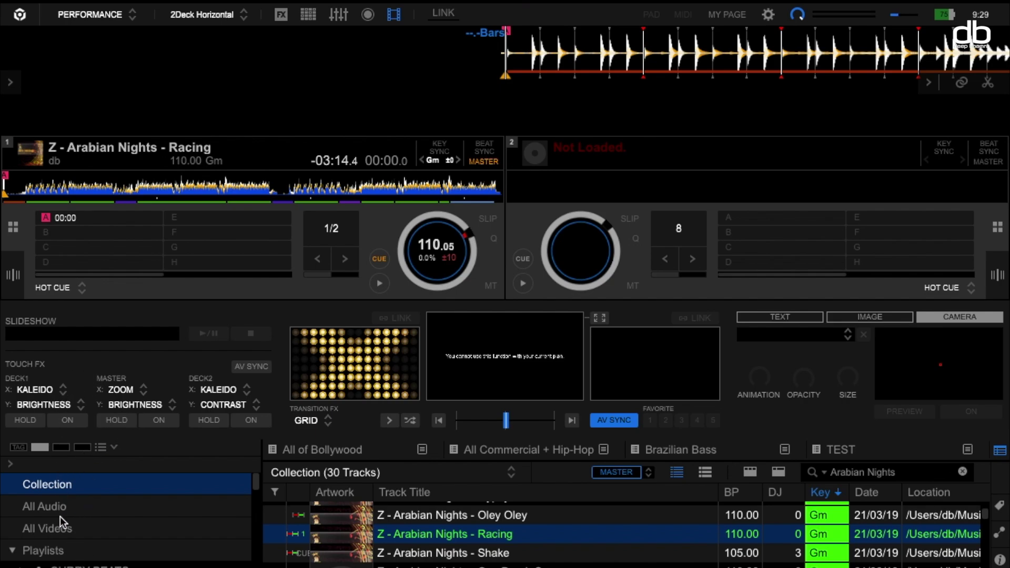
# - Link LED BG from All Videos to Racing on deck 1, then show the full Collection
pyautogui.moveTo(419, 535); pyautogui.dragTo(225, 248)
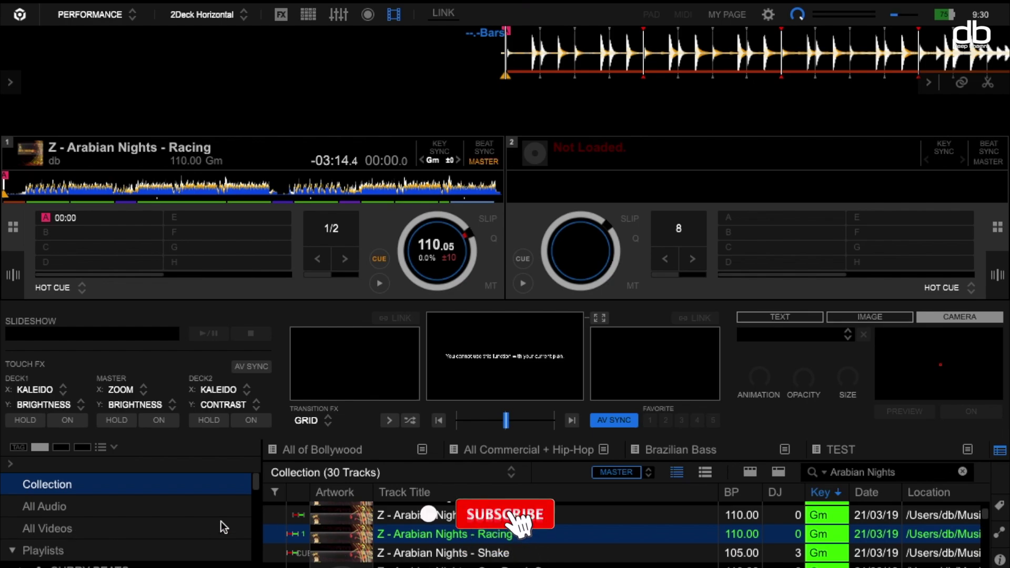
pyautogui.click(59, 530)
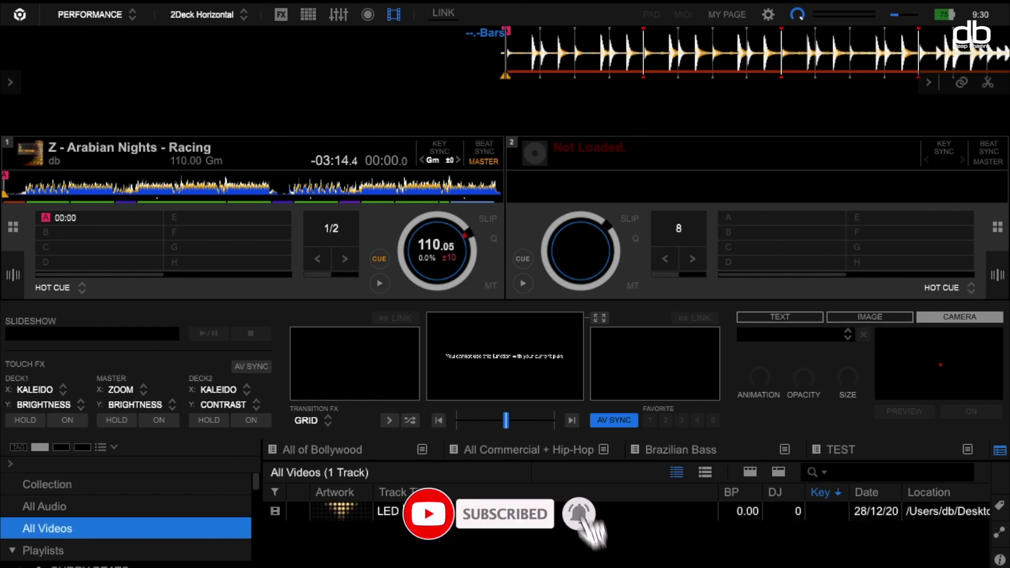
pyautogui.moveTo(378, 511); pyautogui.dragTo(374, 369)
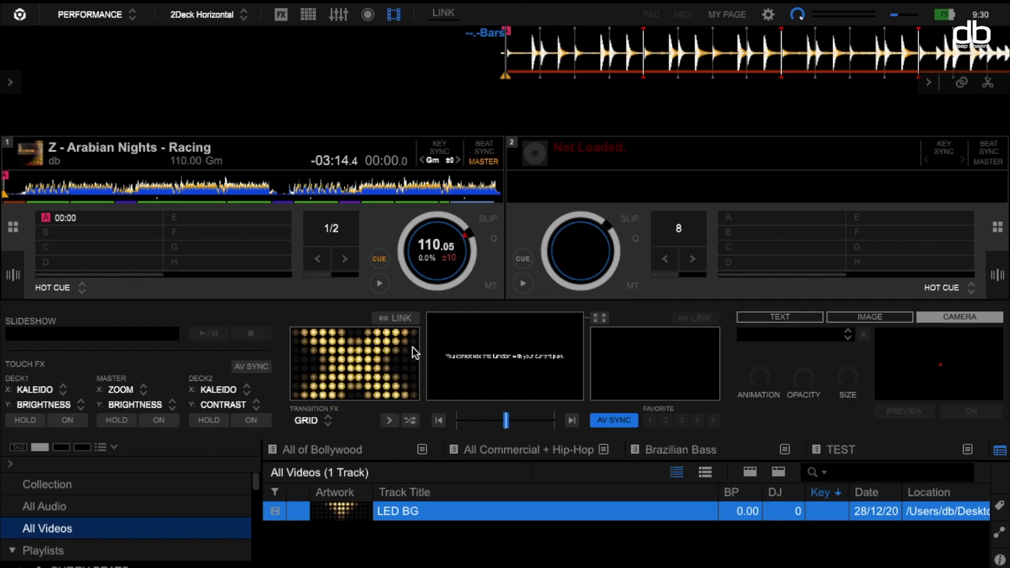
pyautogui.click(403, 320)
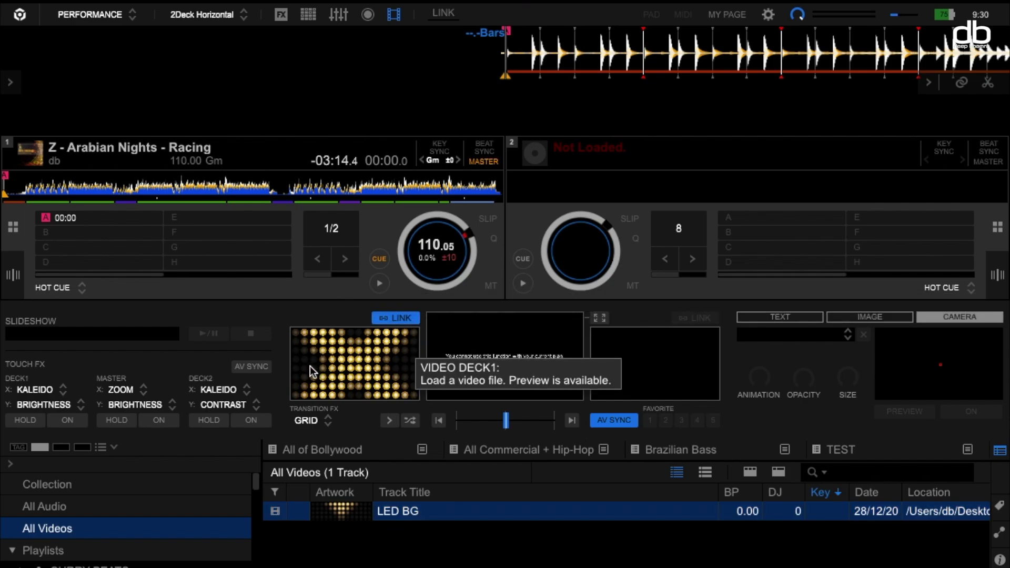
pyautogui.click(42, 506)
pyautogui.click(66, 483)
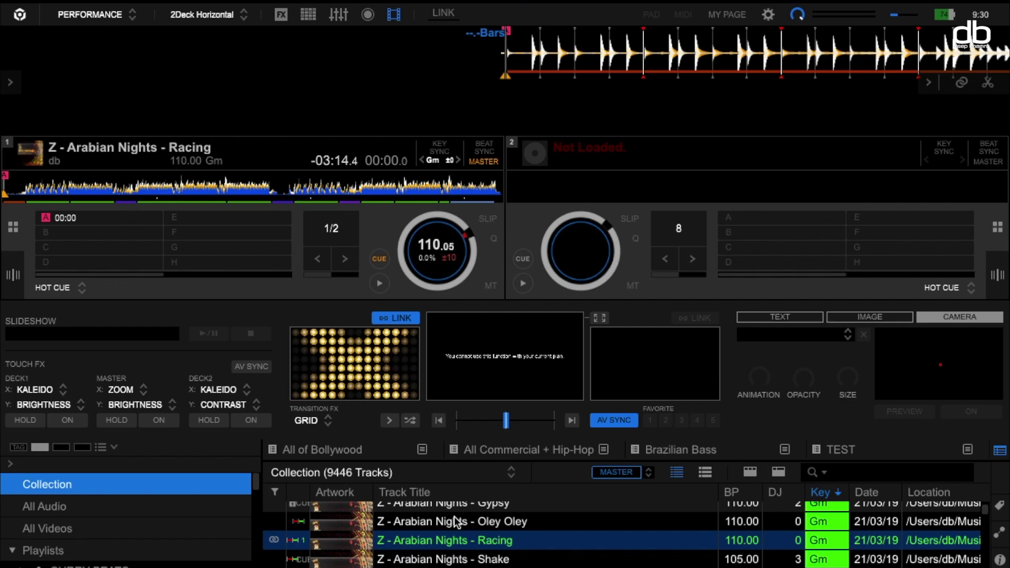
# - Load Arabian Nights - Gypsy onto deck 1, then reload Racing to recall its linked video
pyautogui.scroll(1, 457, 523)
pyautogui.moveTo(457, 516); pyautogui.dragTo(273, 226)
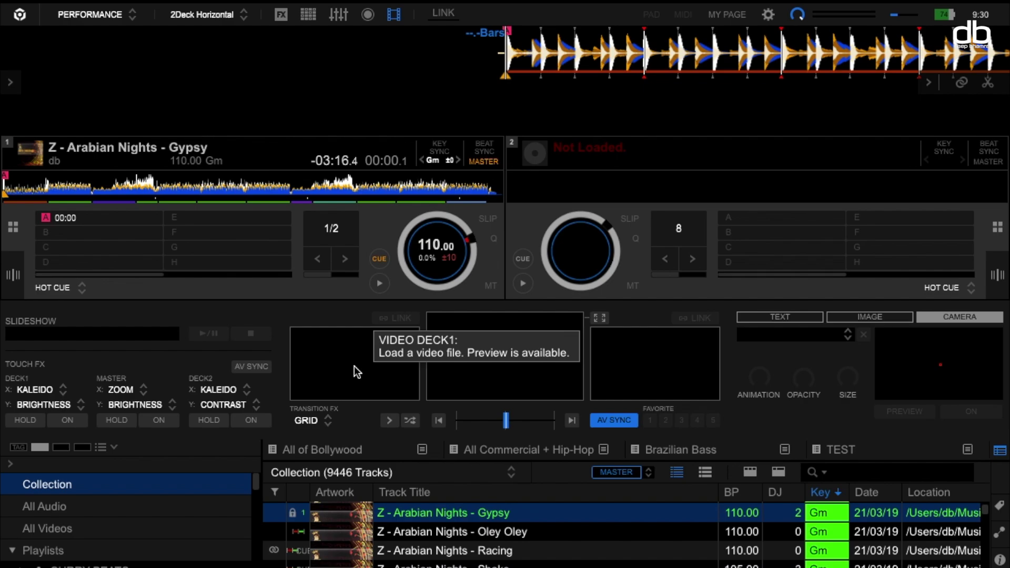
pyautogui.scroll(-1, 440, 540)
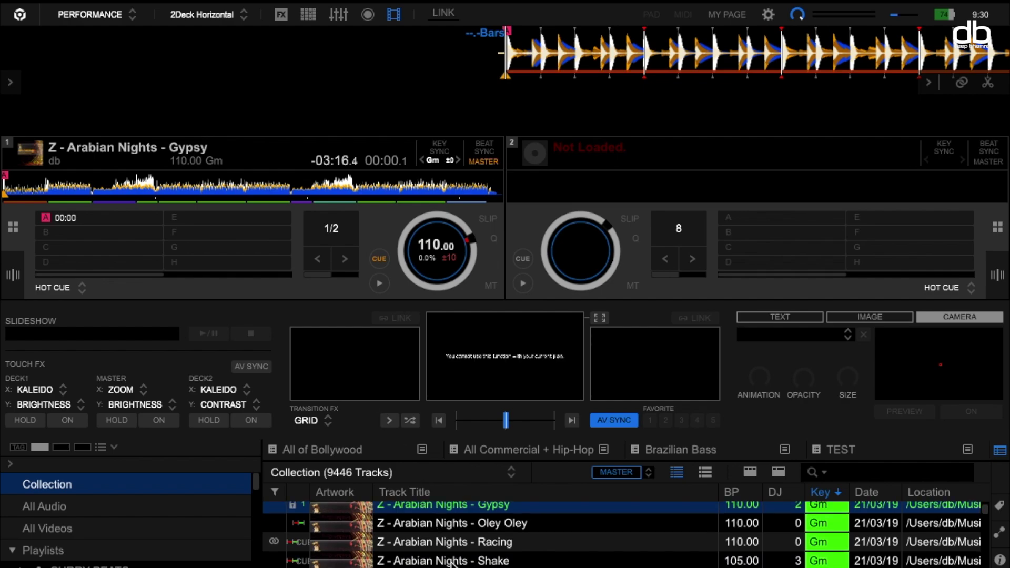
pyautogui.moveTo(276, 547)
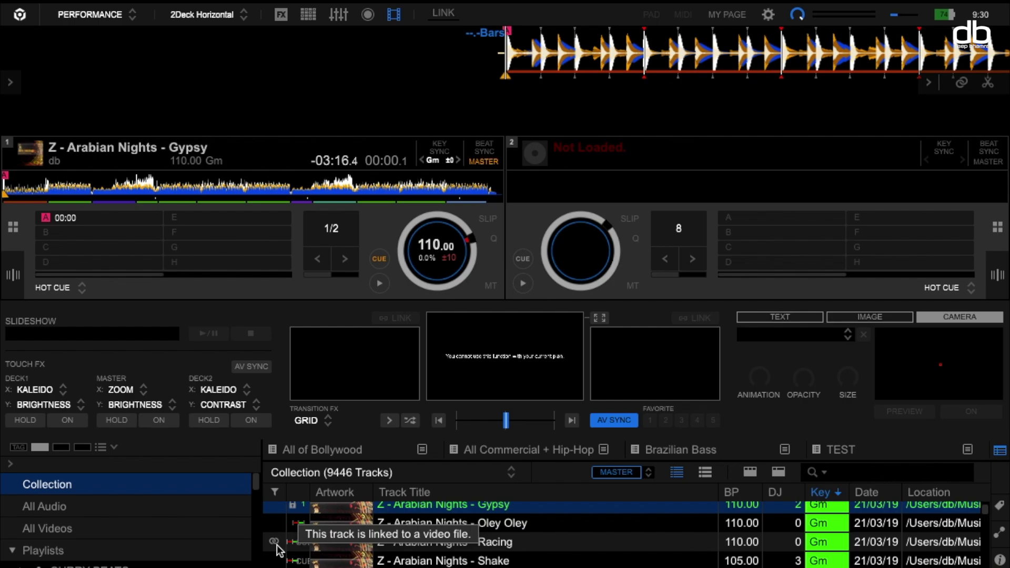
pyautogui.moveTo(446, 543); pyautogui.dragTo(293, 248)
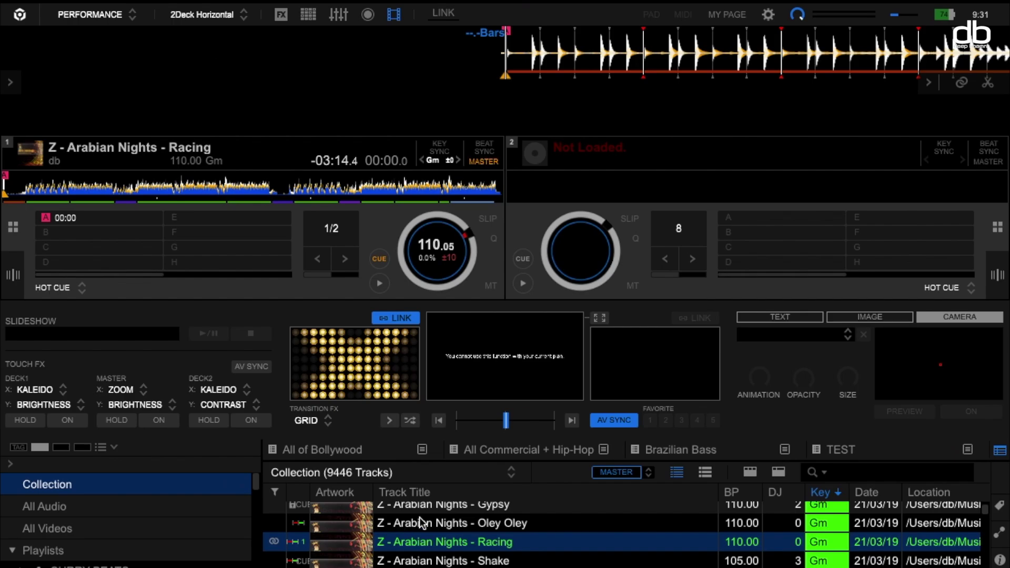
pyautogui.scroll(1, 454, 507)
# - Load Gypsy onto deck 1 and drop Suit.mp4 from the desktop onto video deck 1
pyautogui.moveTo(453, 516); pyautogui.dragTo(299, 249)
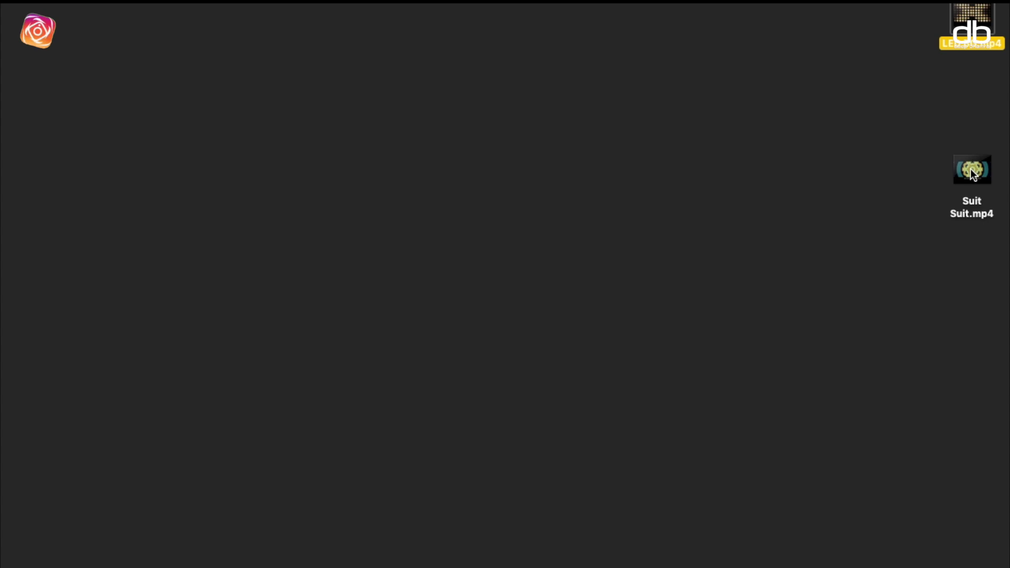
pyautogui.moveTo(972, 170); pyautogui.dragTo(57, 484)
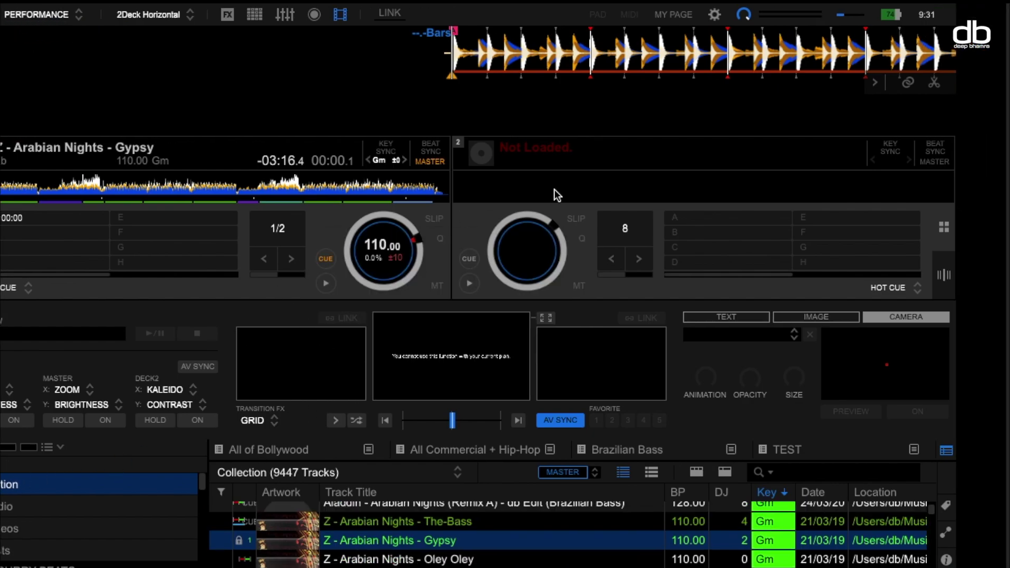
pyautogui.moveTo(1007, 3)
pyautogui.moveTo(975, 168); pyautogui.dragTo(335, 355)
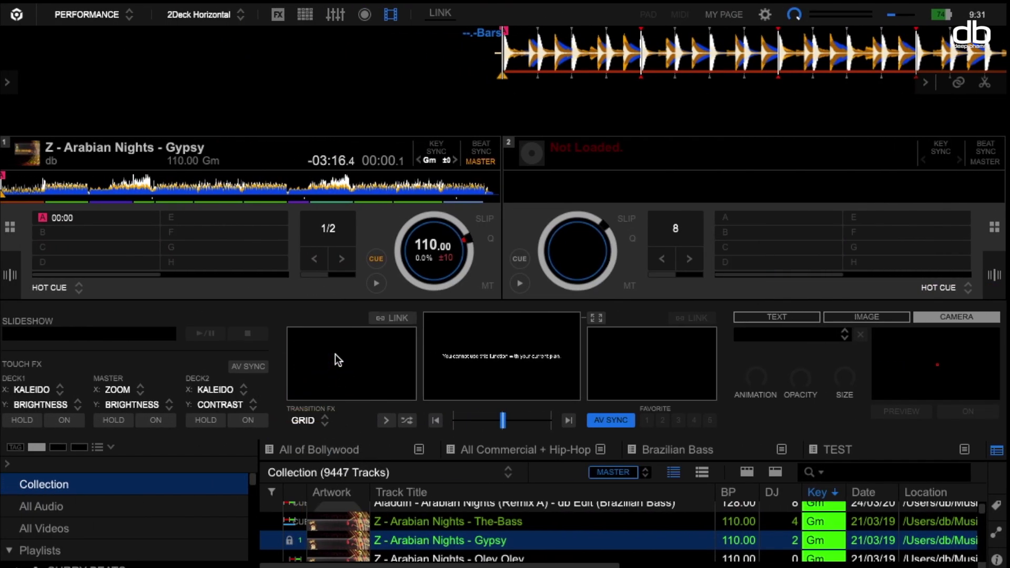
# - Link Suit to Gypsy, load Oley Oley then Gypsy on deck 1, and reveal the desktop
pyautogui.click(397, 317)
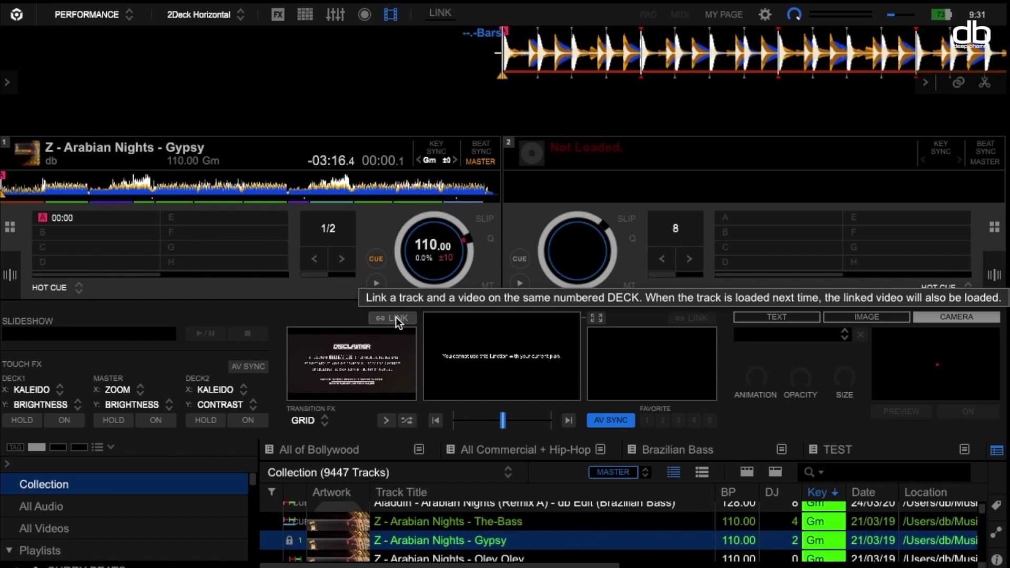
pyautogui.scroll(-2, 459, 532)
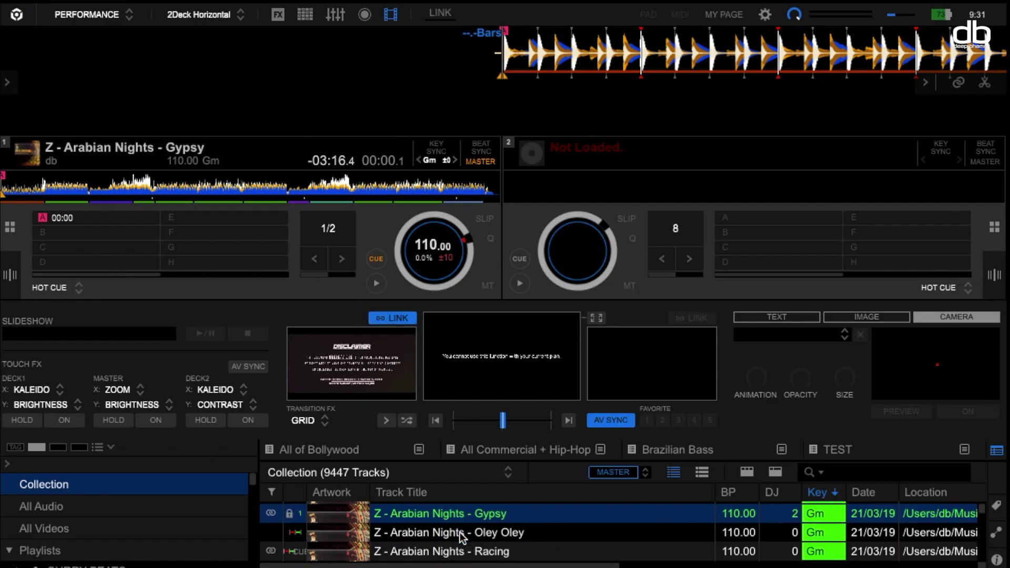
pyautogui.moveTo(459, 532); pyautogui.dragTo(277, 232)
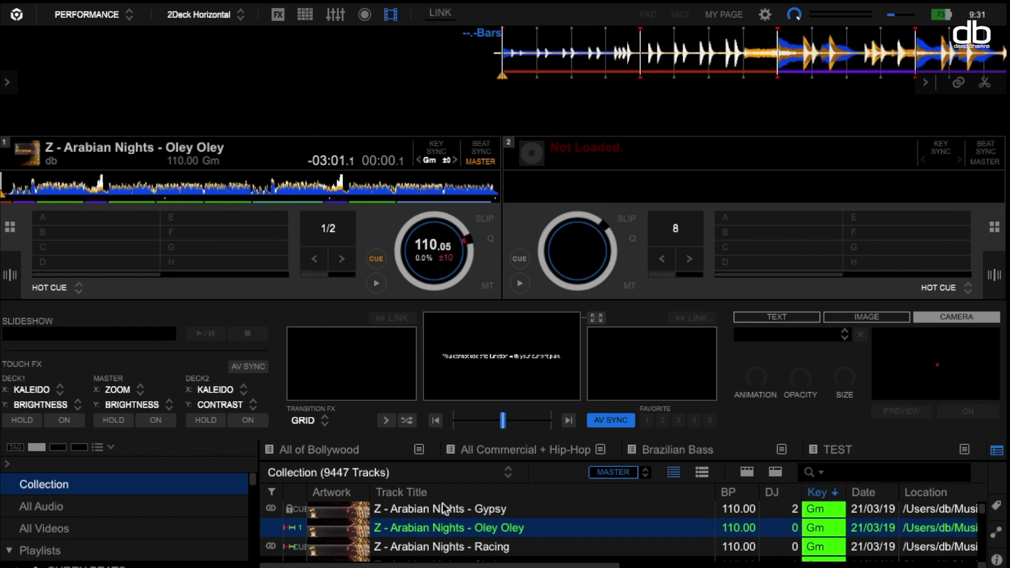
pyautogui.scroll(1, 453, 527)
pyautogui.moveTo(455, 526); pyautogui.dragTo(325, 242)
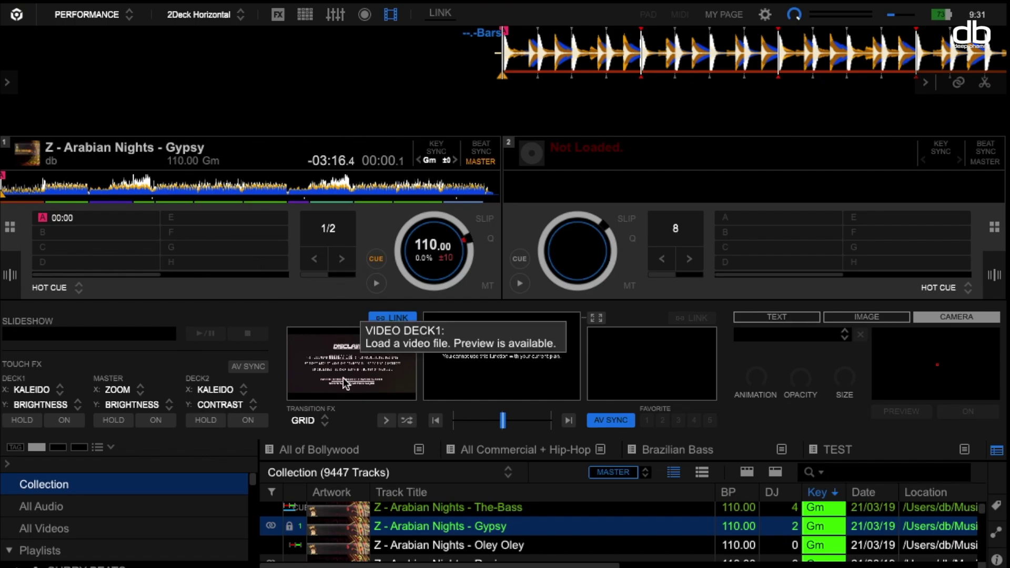
pyautogui.press('F11')
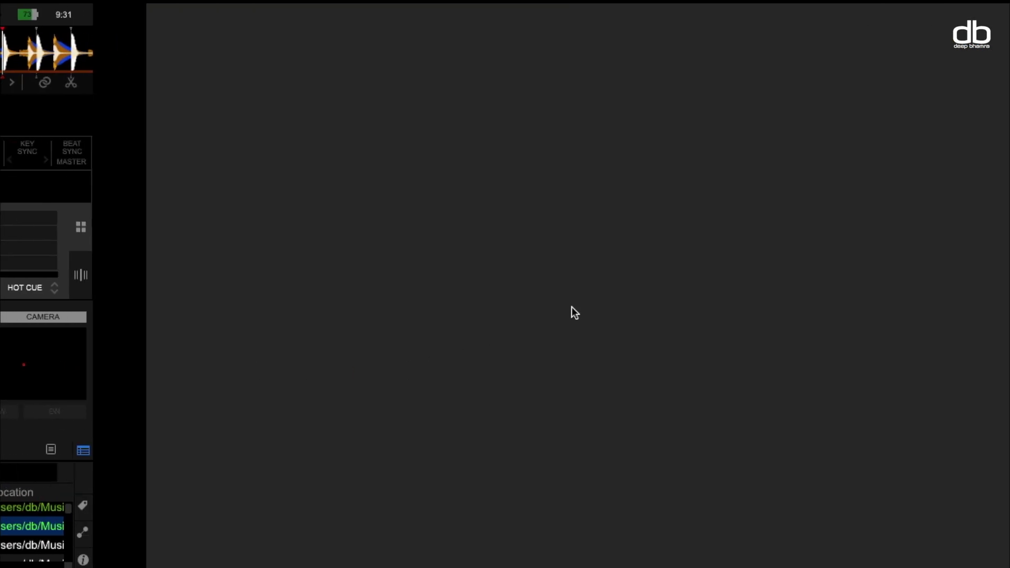
# - Bring the rekordbox window back into view from the desktop
pyautogui.press('F11')
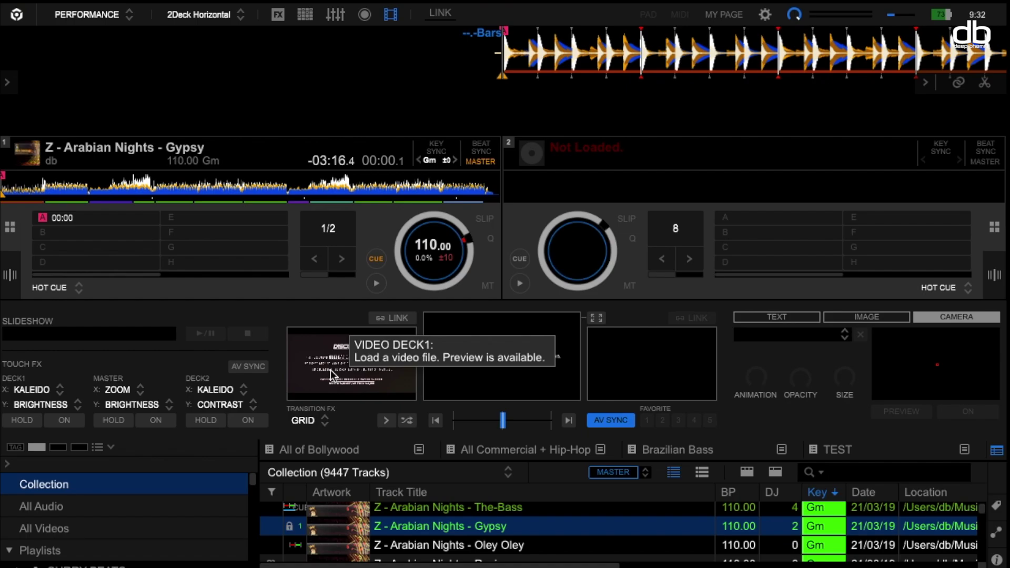
# - Open the Video preferences, scroll to the DECK settings, and download the sample videos
pyautogui.click(765, 16)
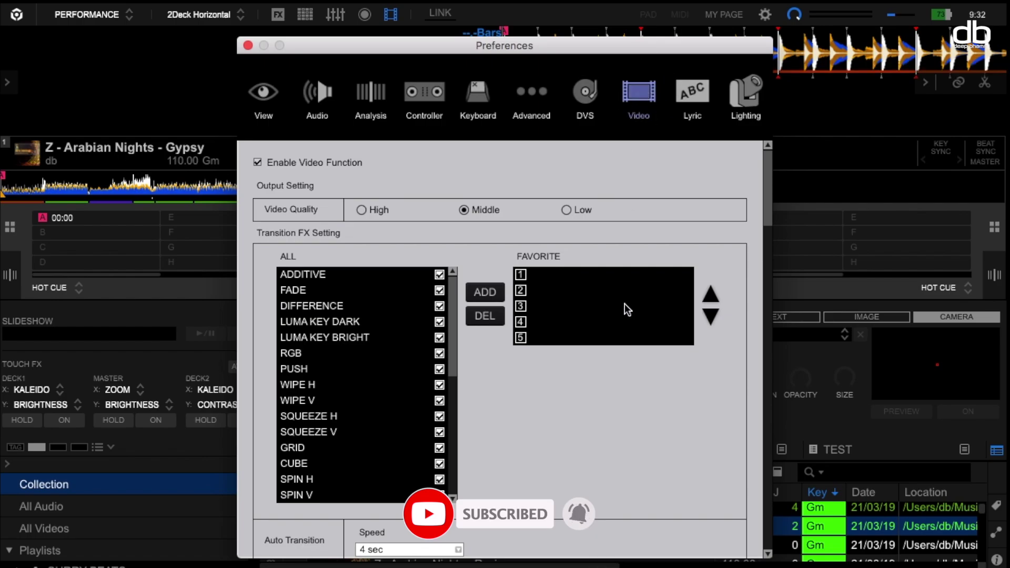
pyautogui.scroll(-3, 625, 309)
pyautogui.scroll(-15, 626, 310)
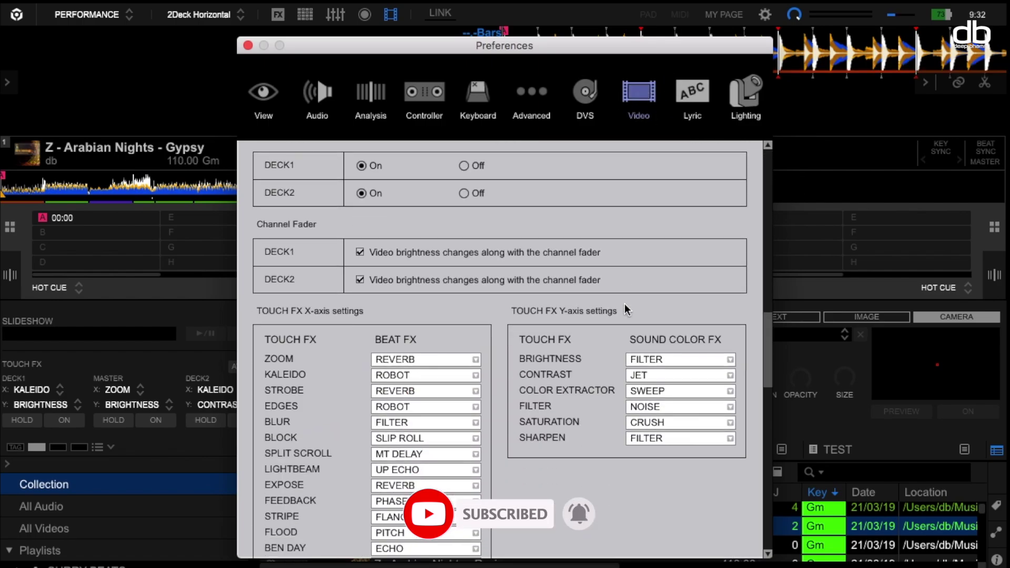
pyautogui.scroll(-15, 623, 303)
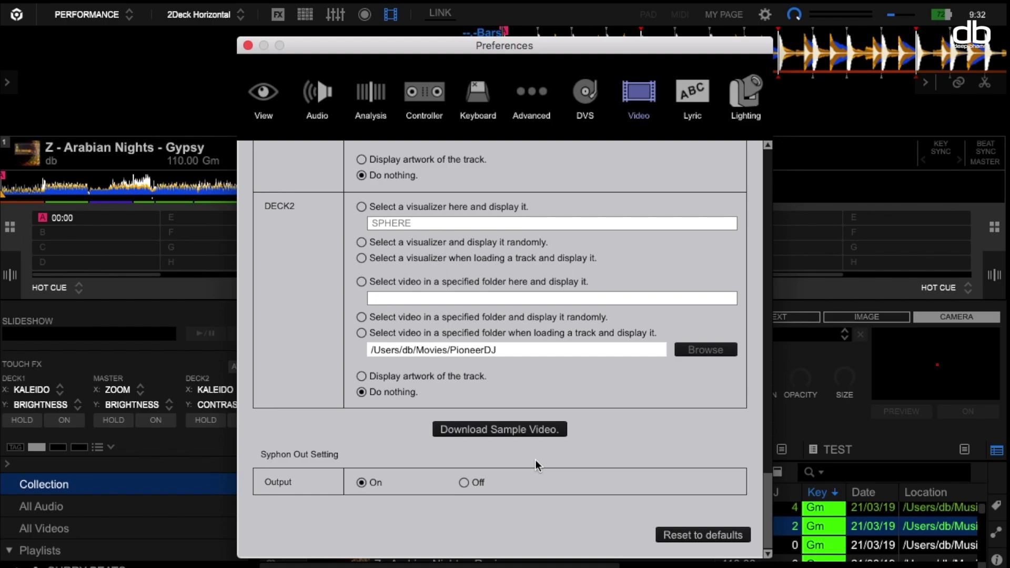
pyautogui.click(521, 429)
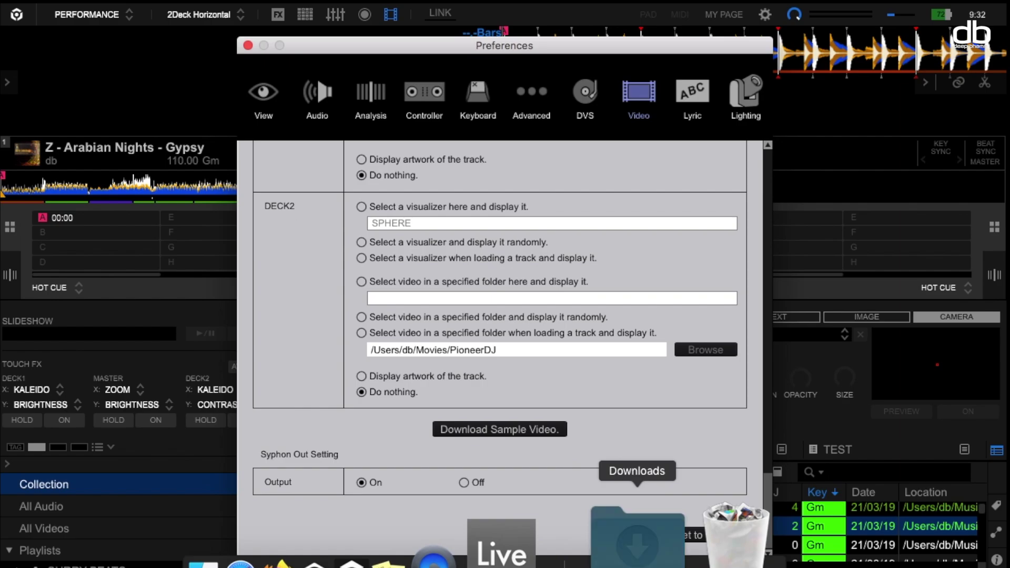
pyautogui.click(637, 533)
pyautogui.click(229, 151)
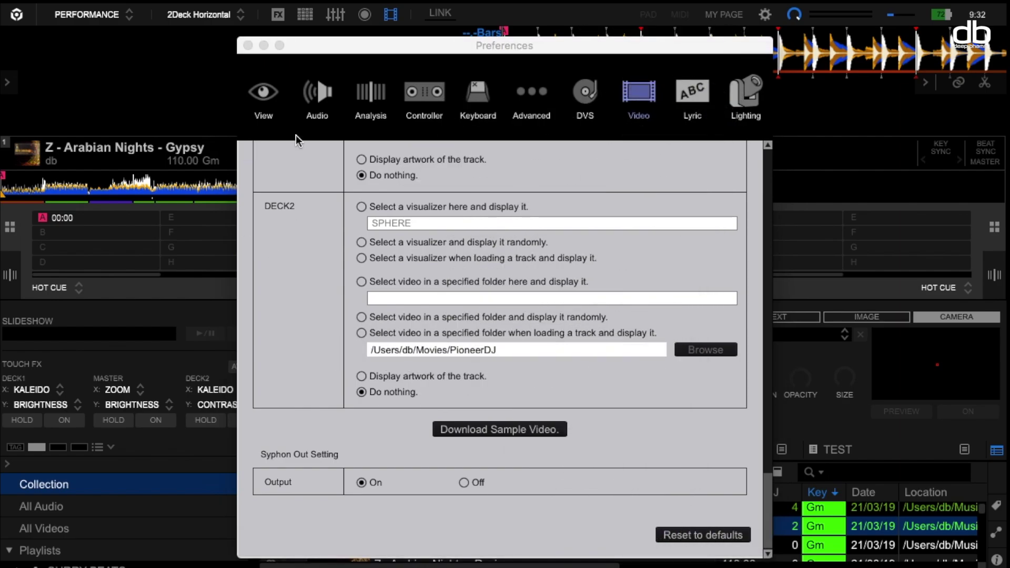
pyautogui.scroll(2, 337, 86)
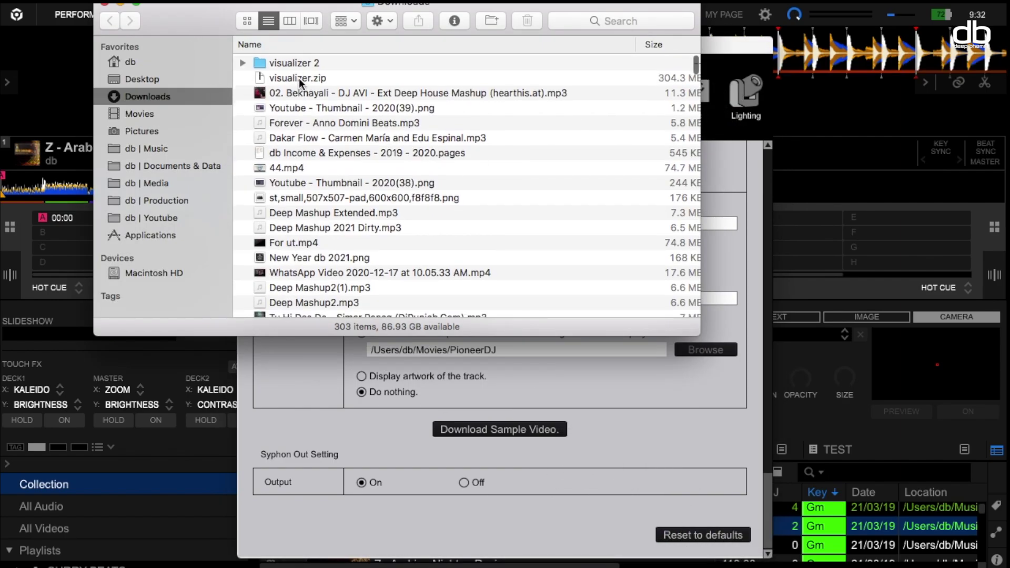
pyautogui.click(299, 78)
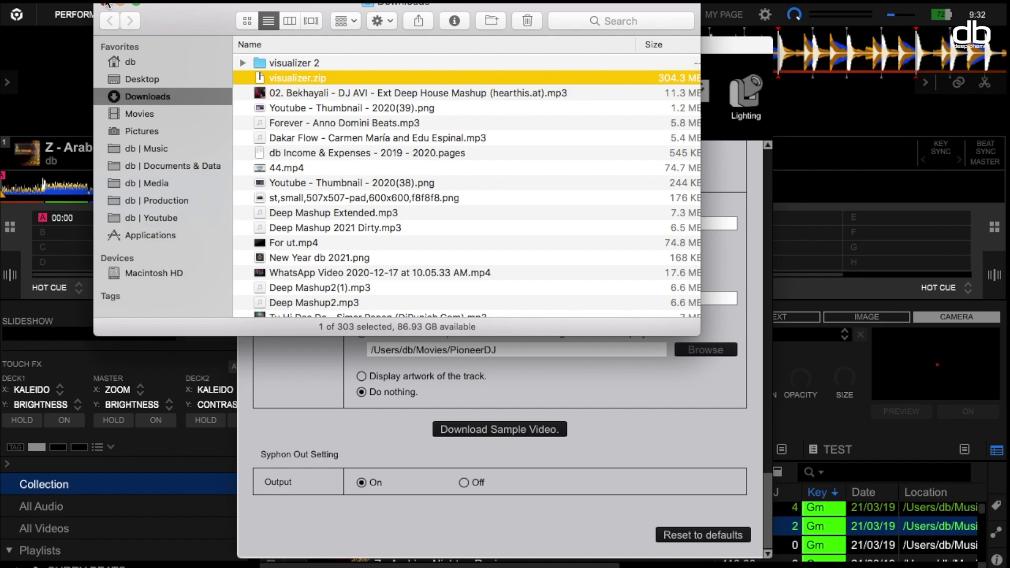
pyautogui.click(105, 4)
pyautogui.scroll(3, 494, 349)
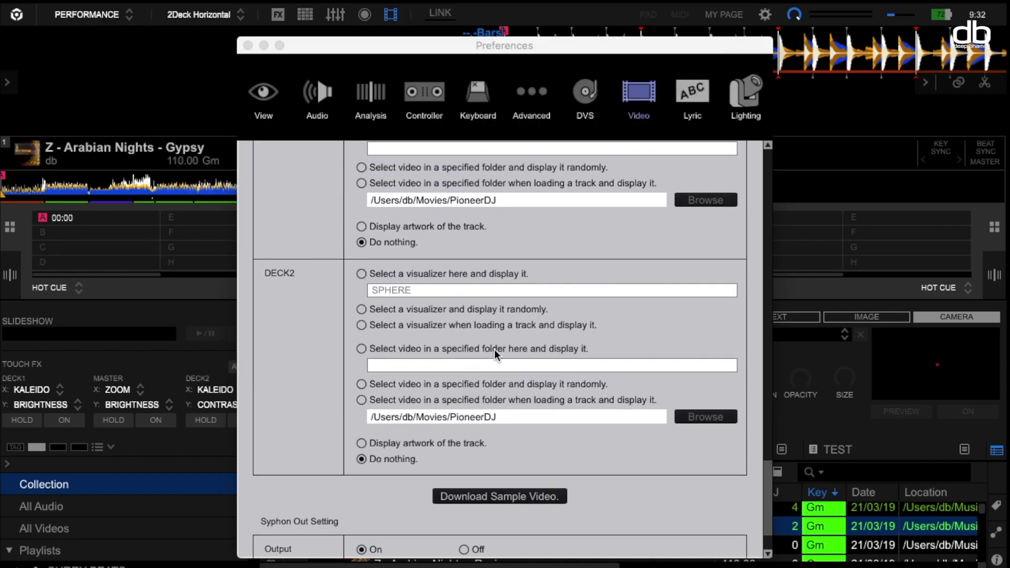
# - Set DECK1 and DECK2 video to 'Select a visualizer and display it randomly', then close Preferences
pyautogui.scroll(4, 494, 349)
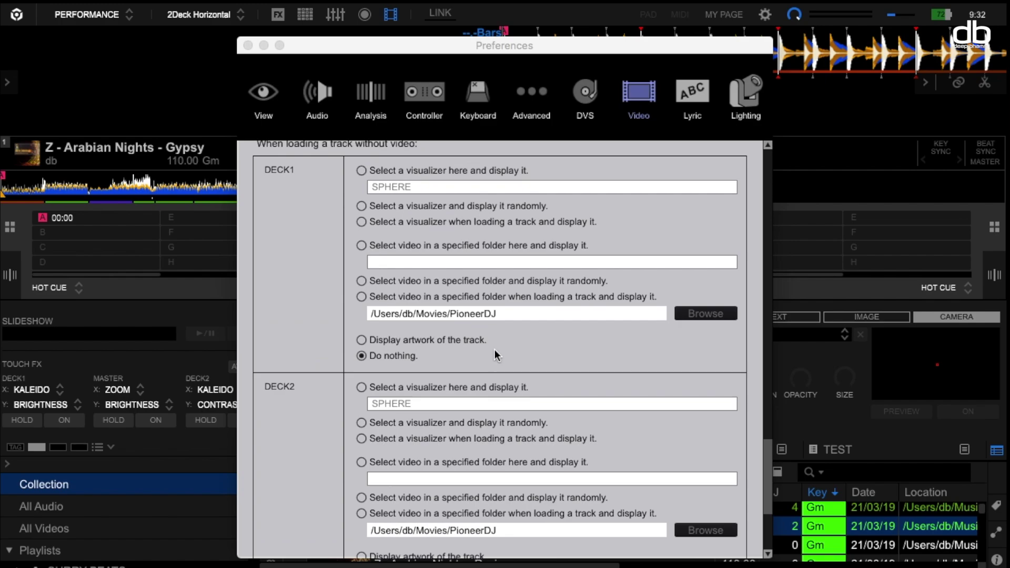
pyautogui.scroll(1, 495, 349)
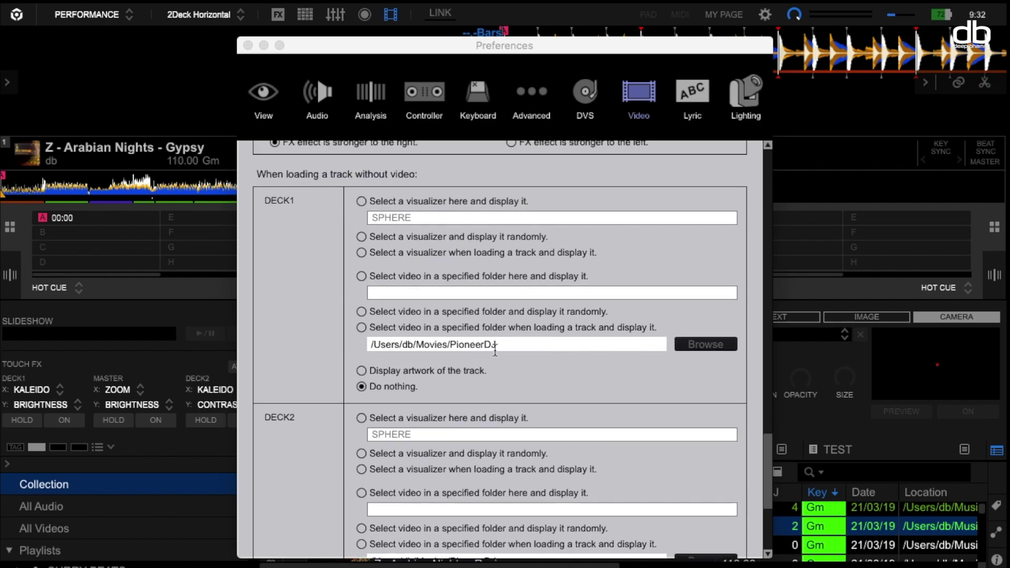
pyautogui.click(256, 174)
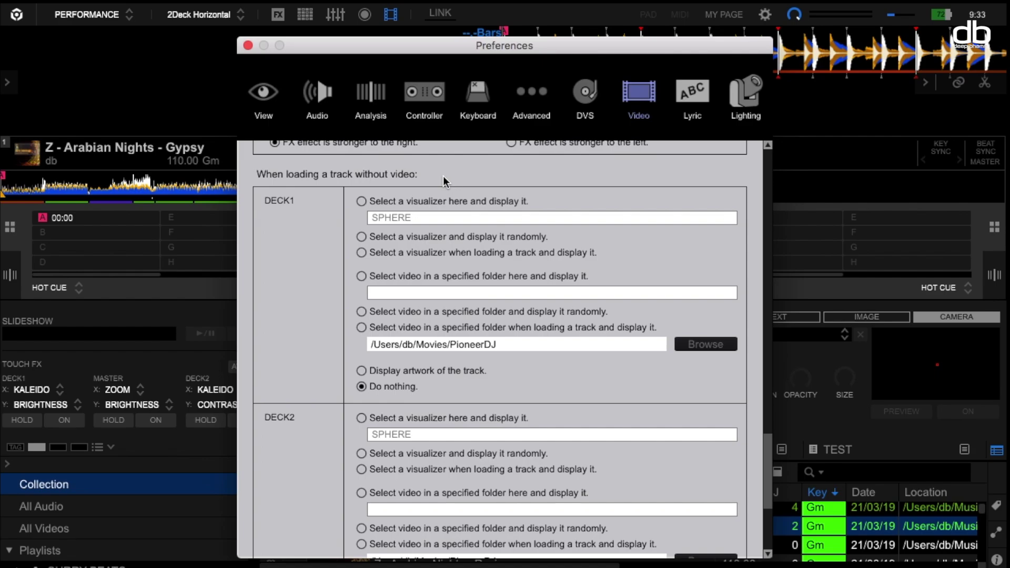
pyautogui.scroll(-2, 368, 386)
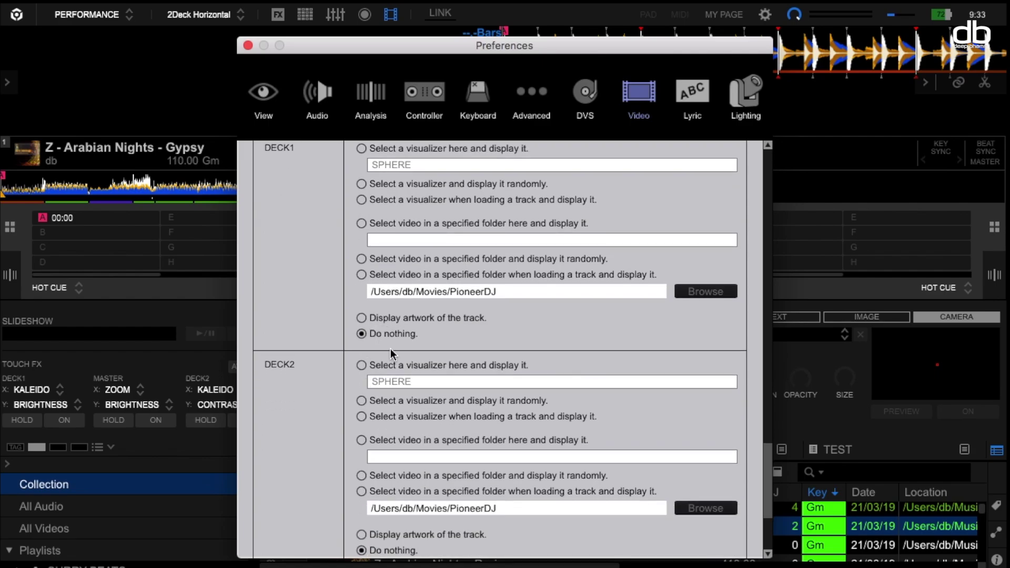
pyautogui.scroll(-1, 392, 353)
pyautogui.scroll(4, 420, 388)
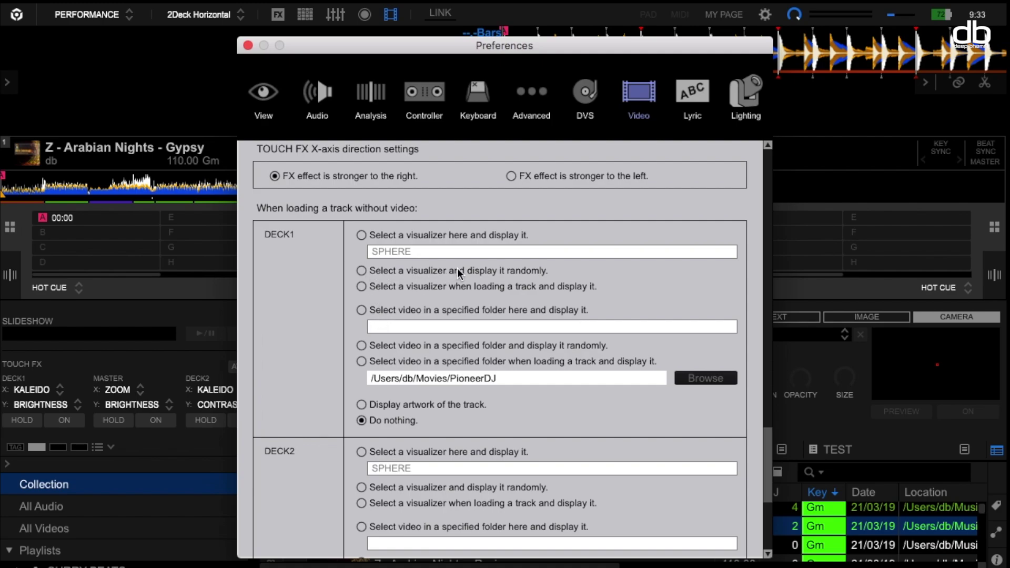
pyautogui.click(362, 270)
pyautogui.scroll(-3, 482, 330)
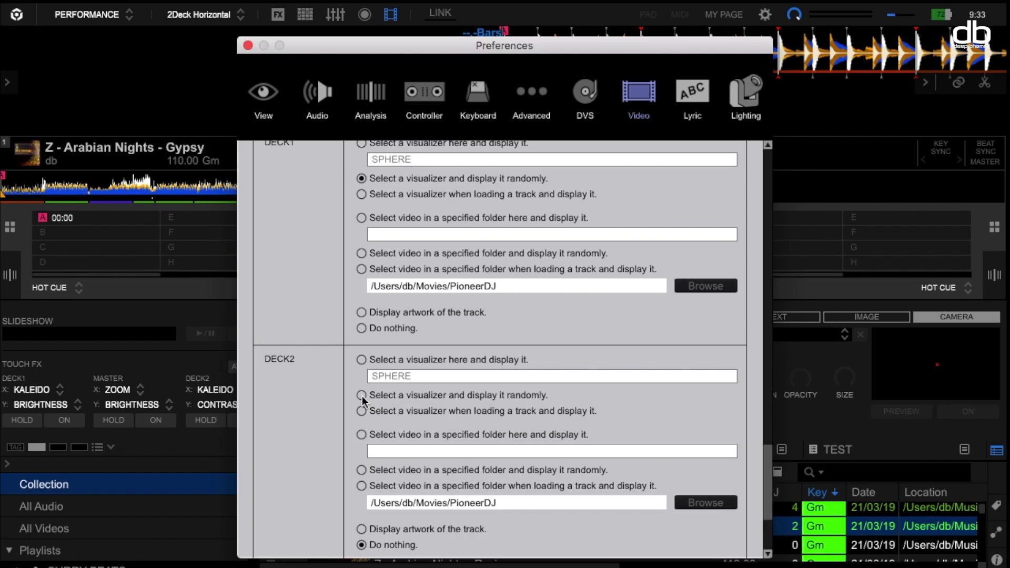
pyautogui.click(362, 395)
pyautogui.click(247, 46)
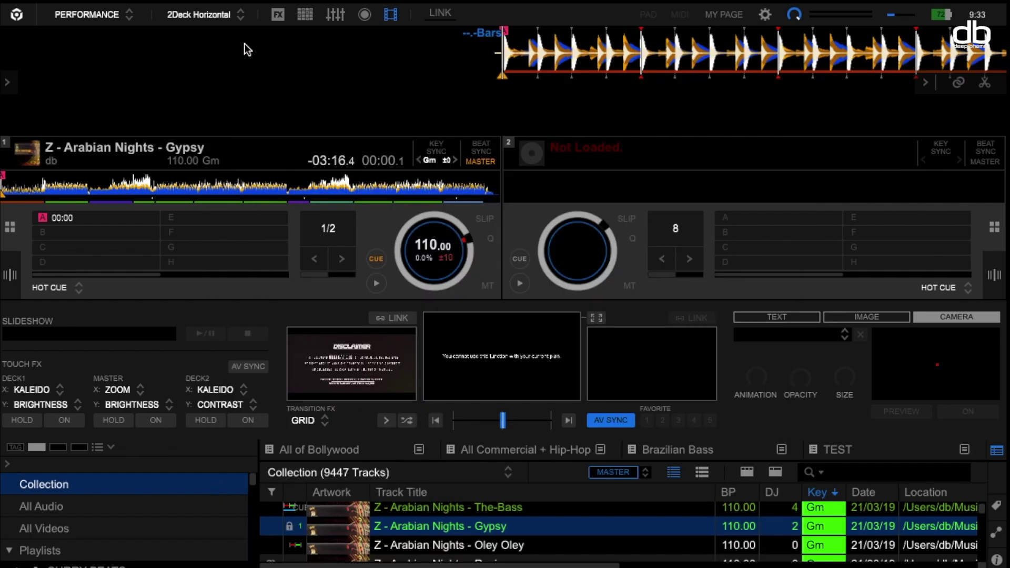
# - Load 'Z - Arabian Nights - Shake' onto deck 1, play it briefly, then cue back to start
pyautogui.scroll(-4, 450, 523)
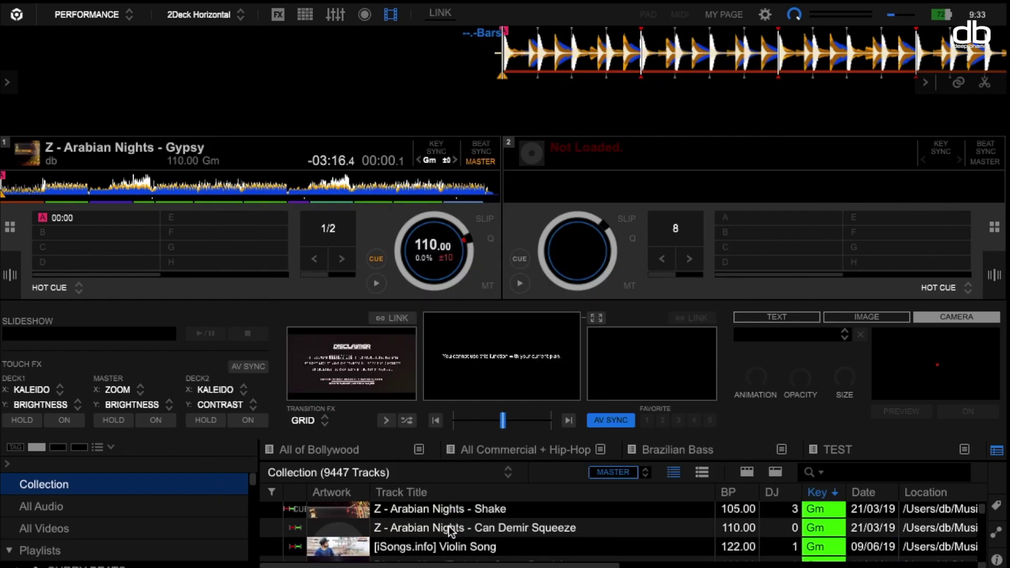
pyautogui.moveTo(453, 510); pyautogui.dragTo(280, 227)
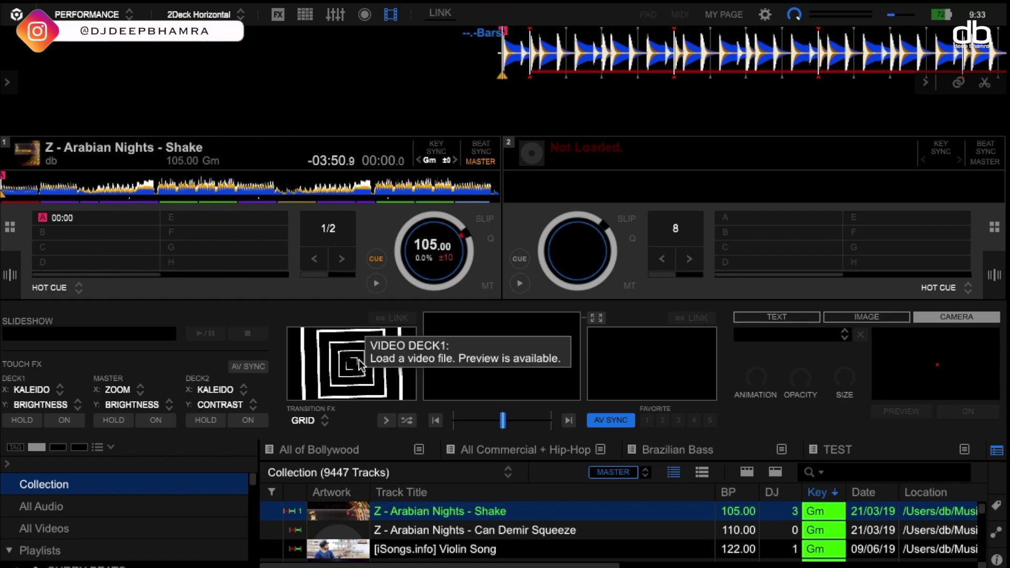
pyautogui.click(377, 284)
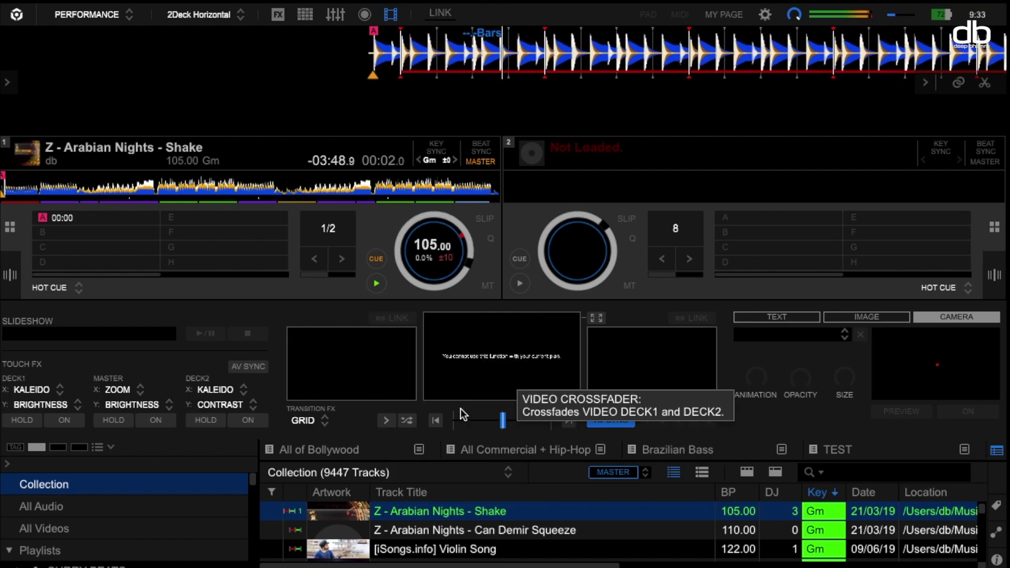
pyautogui.click(376, 259)
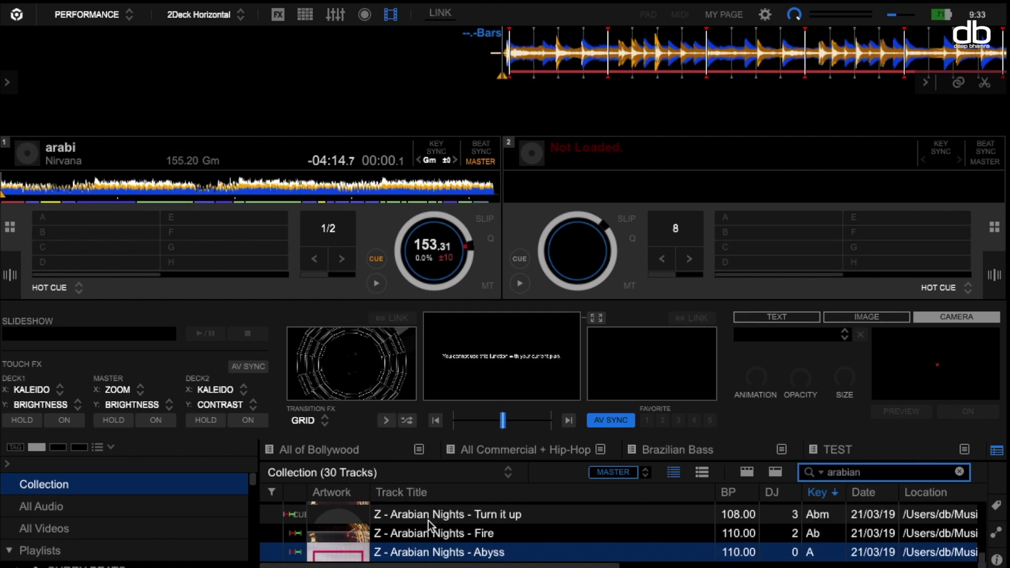
# - Load 'Z - Arabian Nights - Fire' onto deck 1, test-play it with its visualizer, then cue back
pyautogui.scroll(2, 428, 520)
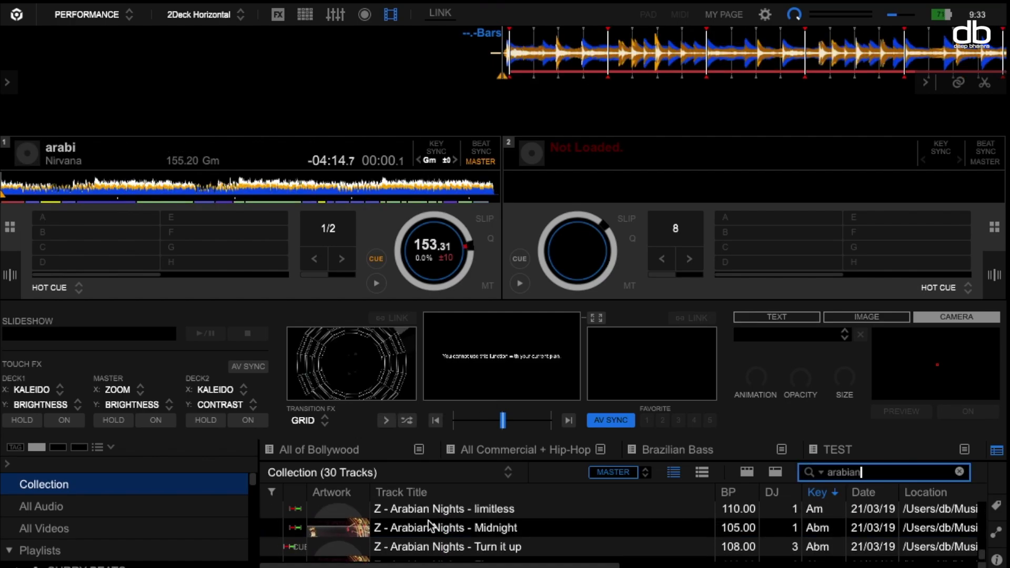
pyautogui.moveTo(460, 524); pyautogui.dragTo(257, 216)
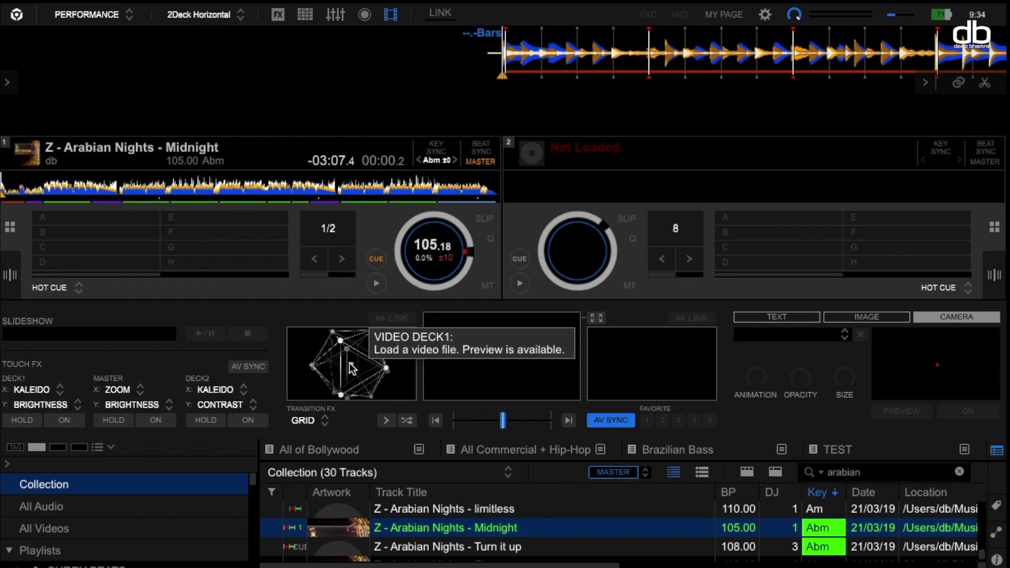
pyautogui.scroll(-2, 433, 523)
pyautogui.moveTo(447, 533); pyautogui.dragTo(270, 229)
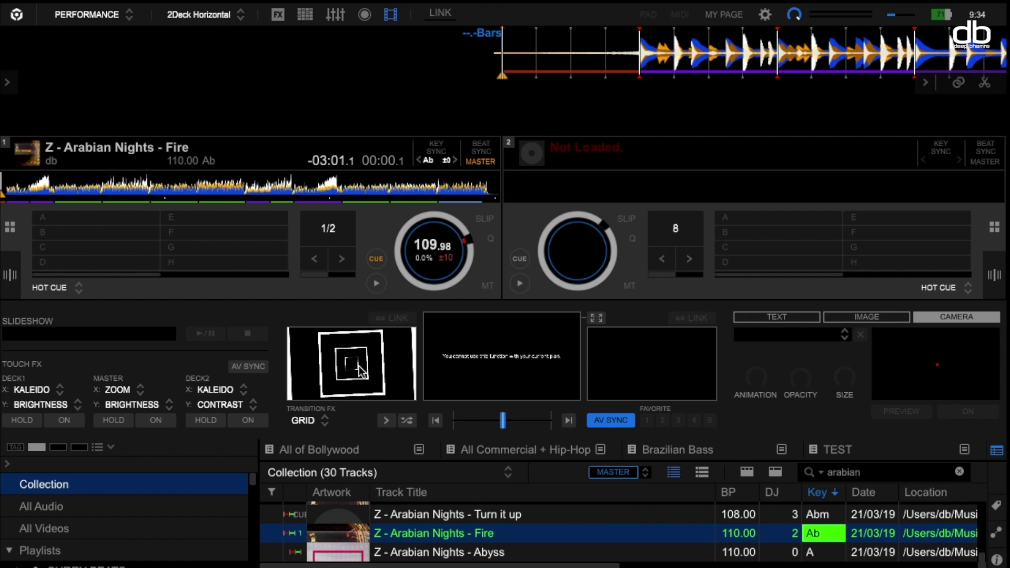
pyautogui.click(377, 285)
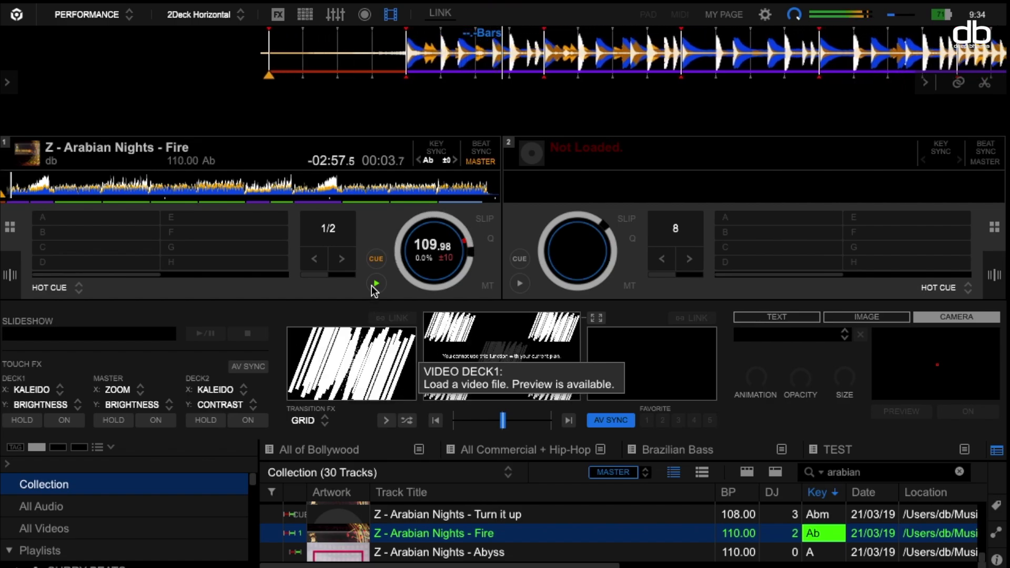
pyautogui.click(376, 259)
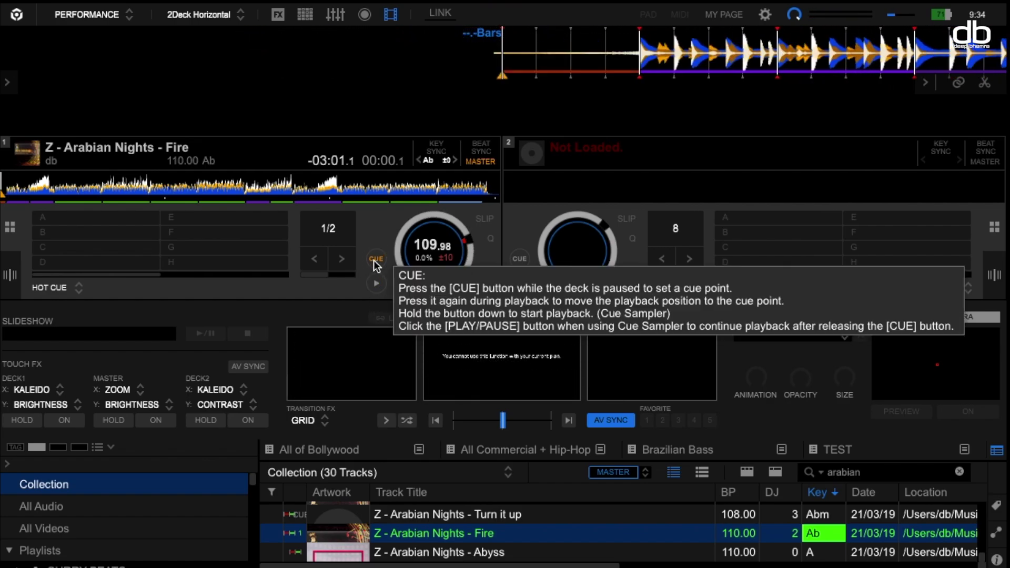
pyautogui.click(346, 377)
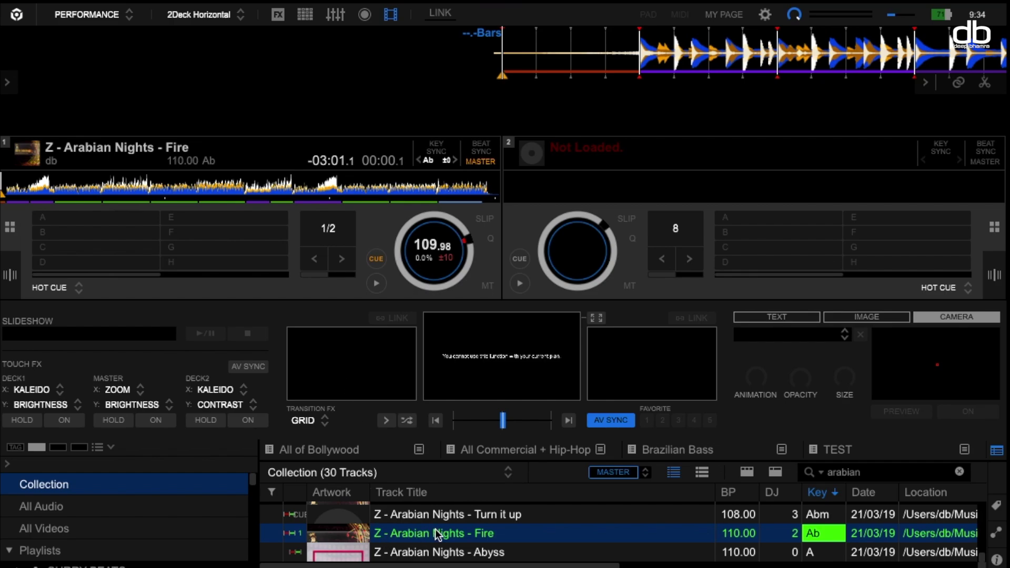
# - Load 'Z - Arabian Nights - Back To Real' from the list onto deck 1
pyautogui.scroll(-3, 434, 528)
pyautogui.scroll(2, 434, 529)
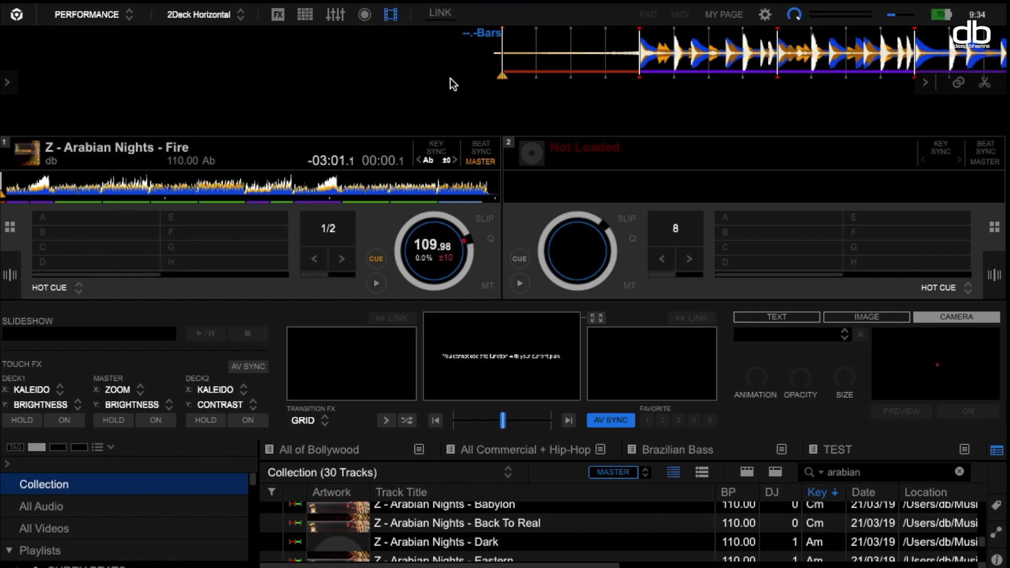
pyautogui.moveTo(439, 525); pyautogui.dragTo(311, 266)
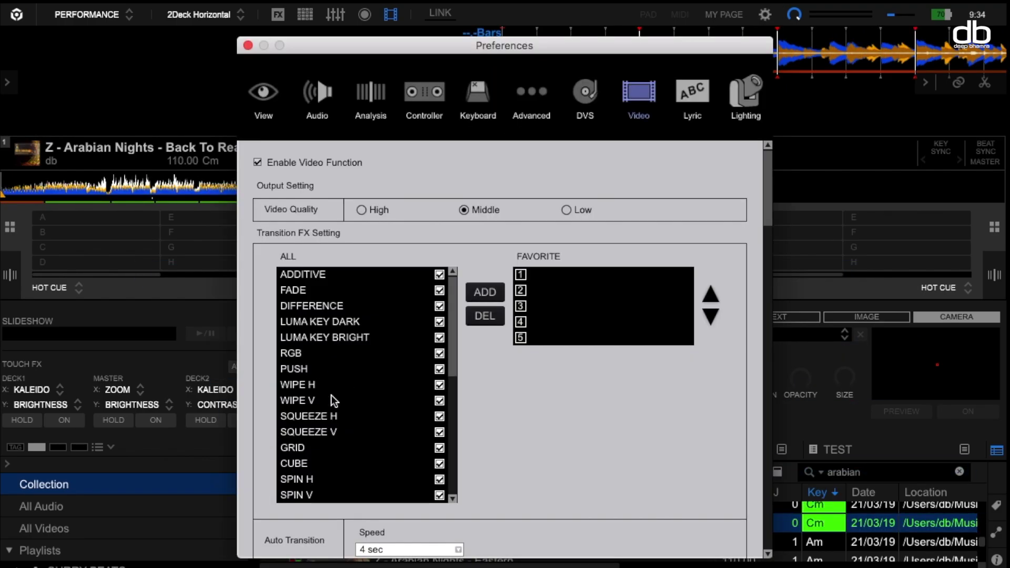
# - Review the Video settings in Preferences and close the window
pyautogui.click(765, 14)
pyautogui.scroll(-2, 373, 422)
pyautogui.scroll(-15, 487, 433)
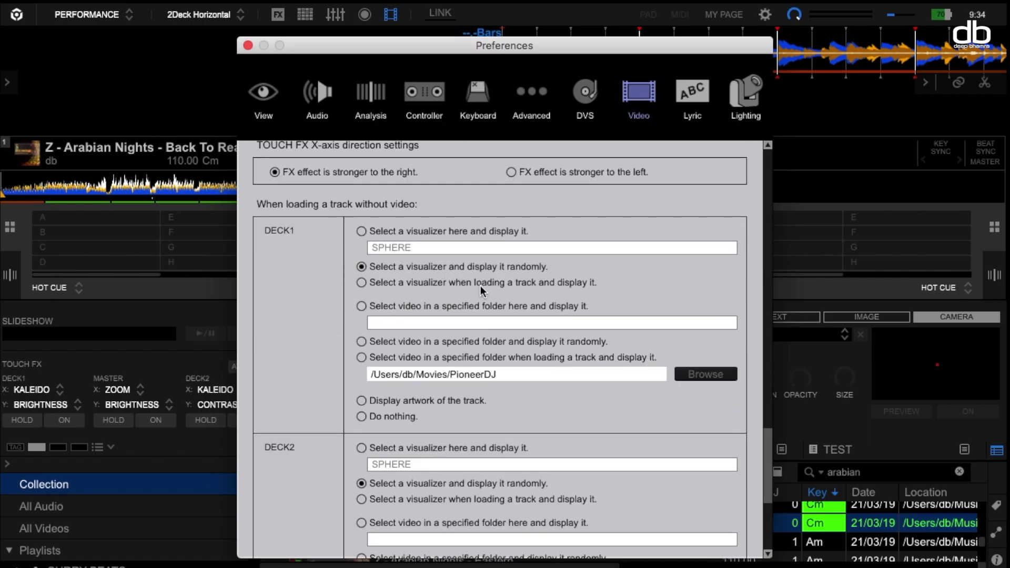
pyautogui.click(247, 45)
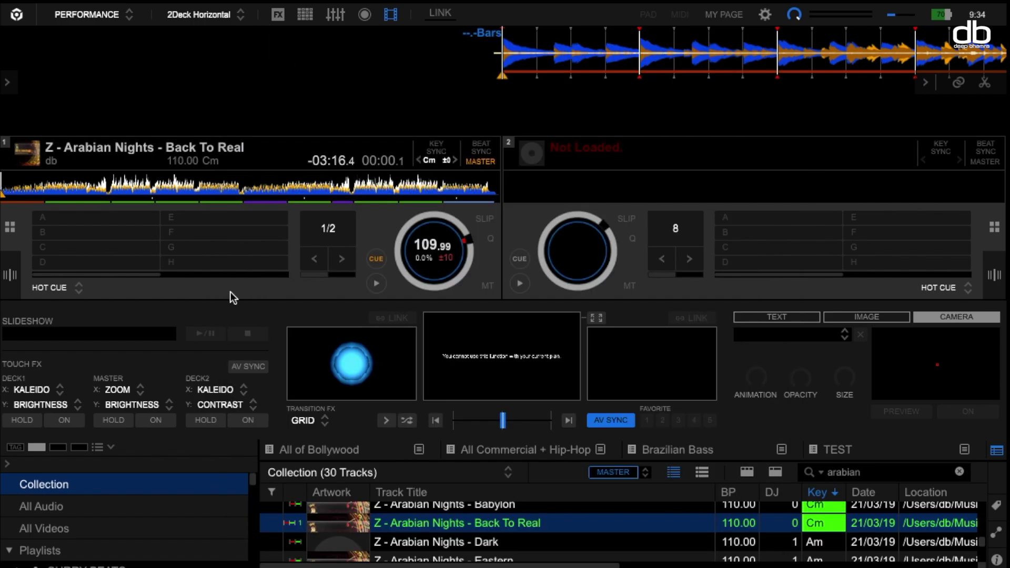